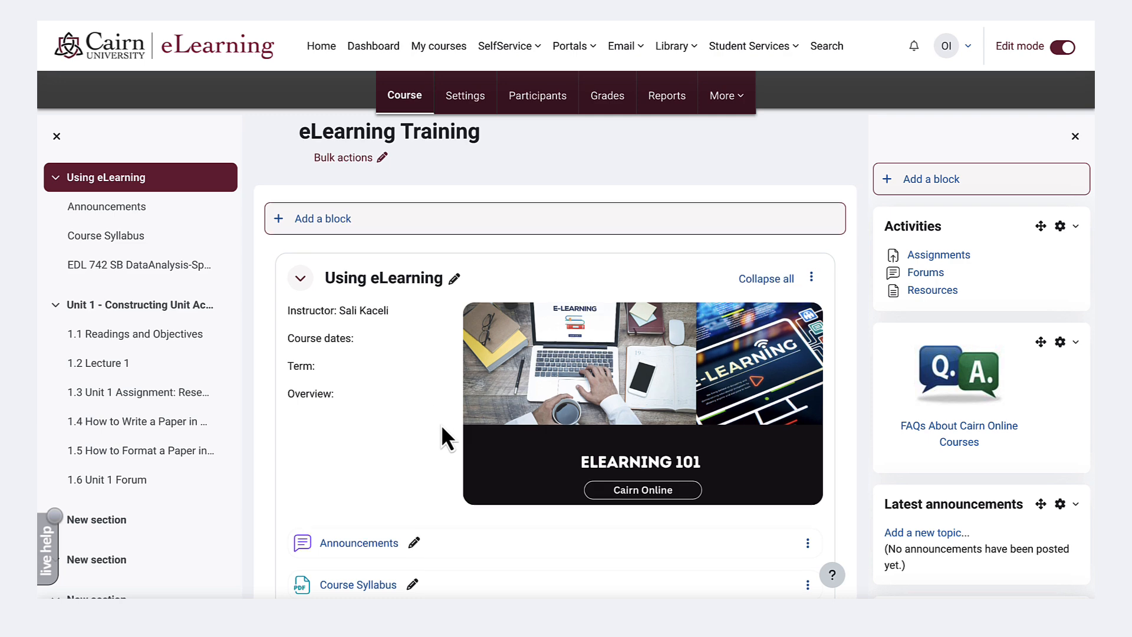
# - Start a new Quiz activity in the section "Unit 1 - Constructing Unit Activities in eLearning"
pyautogui.scroll(-8, 441, 423)
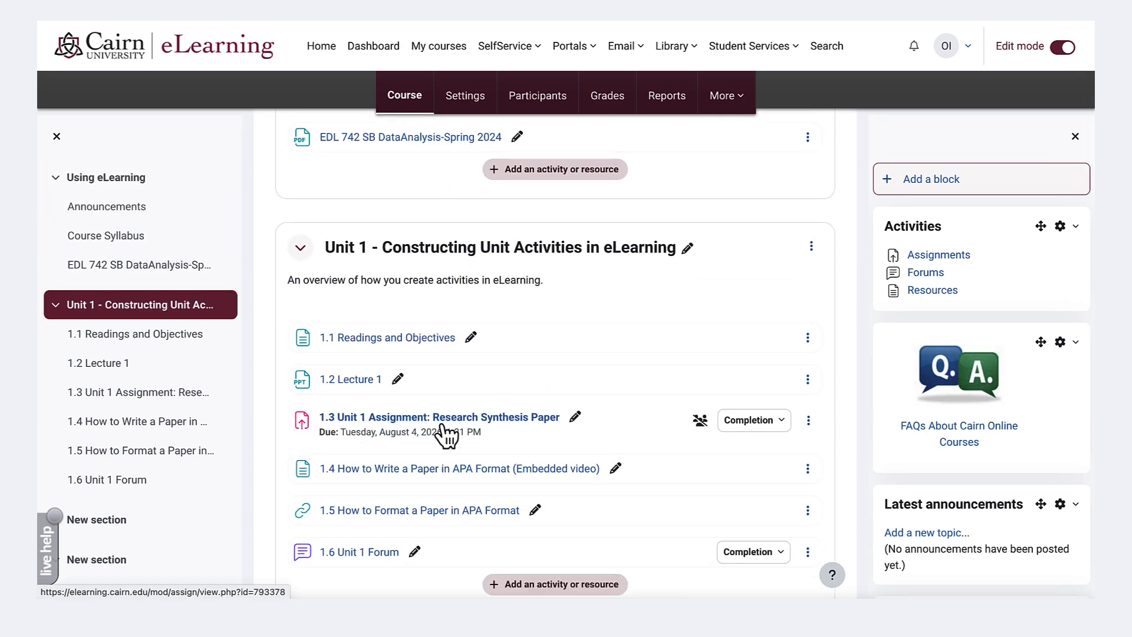
pyautogui.scroll(-2, 446, 436)
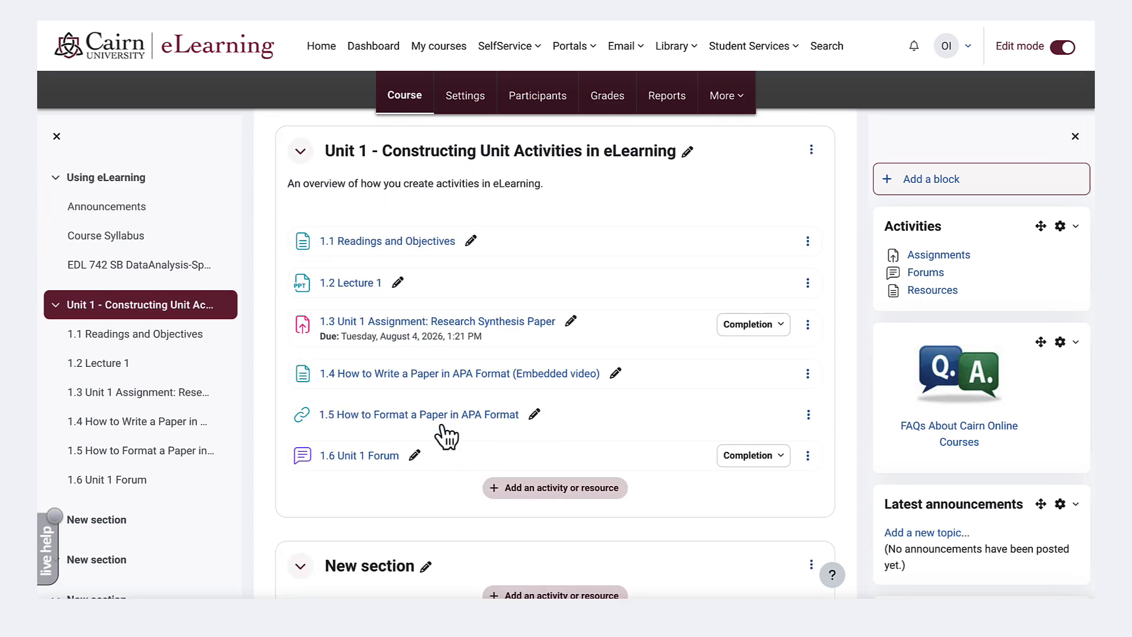
pyautogui.click(565, 491)
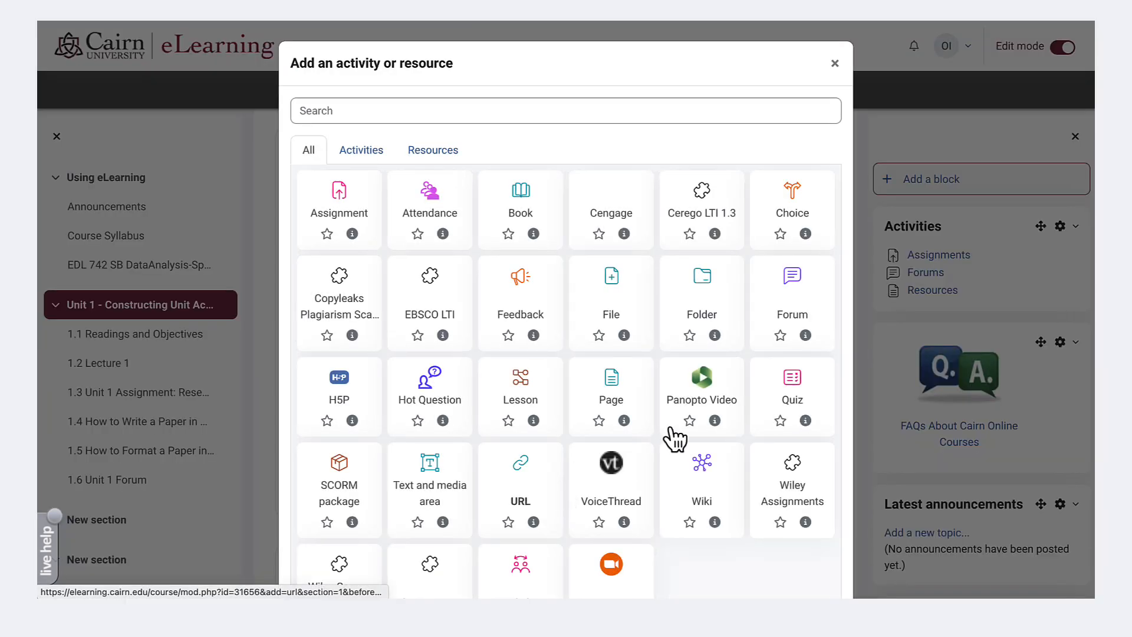
pyautogui.click(793, 388)
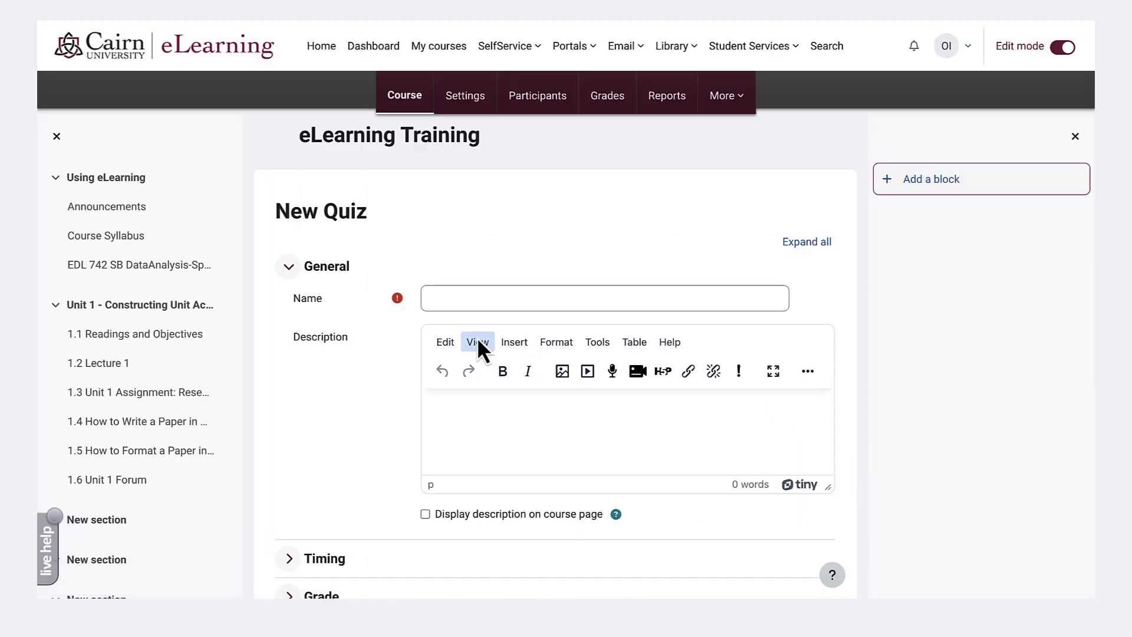
# - Name the quiz "1.7 Unit 1 Quiz" and describe it as "Complete the readings for this week and take the quiz. The quiz is closed book."
pyautogui.click(468, 297)
pyautogui.write('1.7 Unit 1 Quiz')
pyautogui.click(487, 427)
pyautogui.write('Complete the readings for this week and take the quiz. The quiz is closed book.')
# - Enable a time limit for the quiz in the timing settings and set it to 30 minutes
pyautogui.scroll(-3, 475, 427)
pyautogui.click(324, 394)
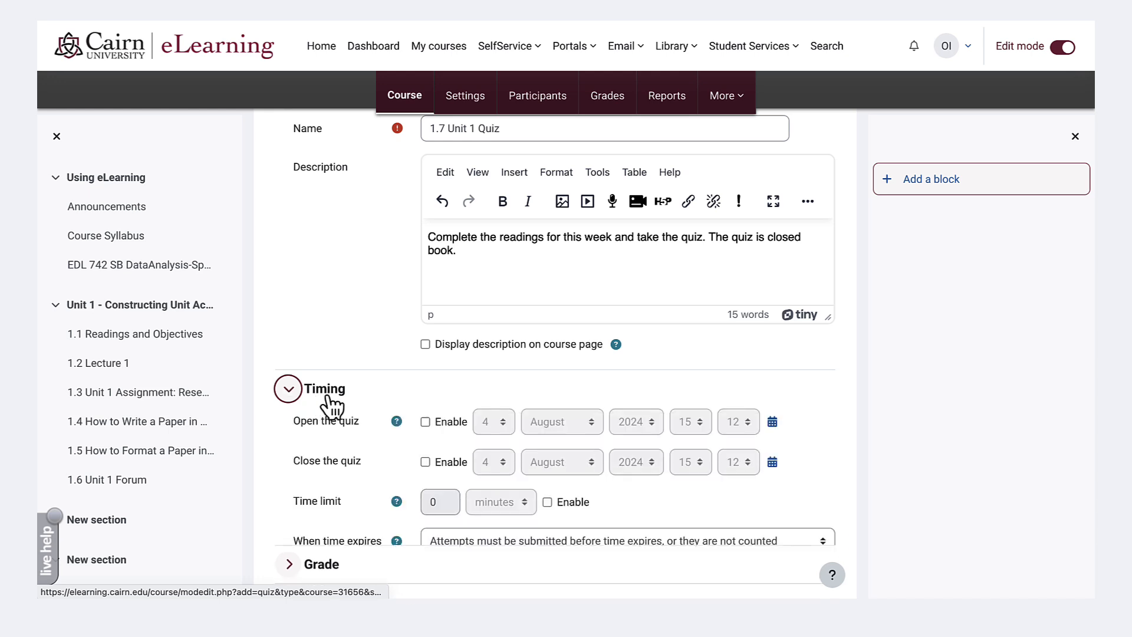
pyautogui.scroll(-1, 373, 417)
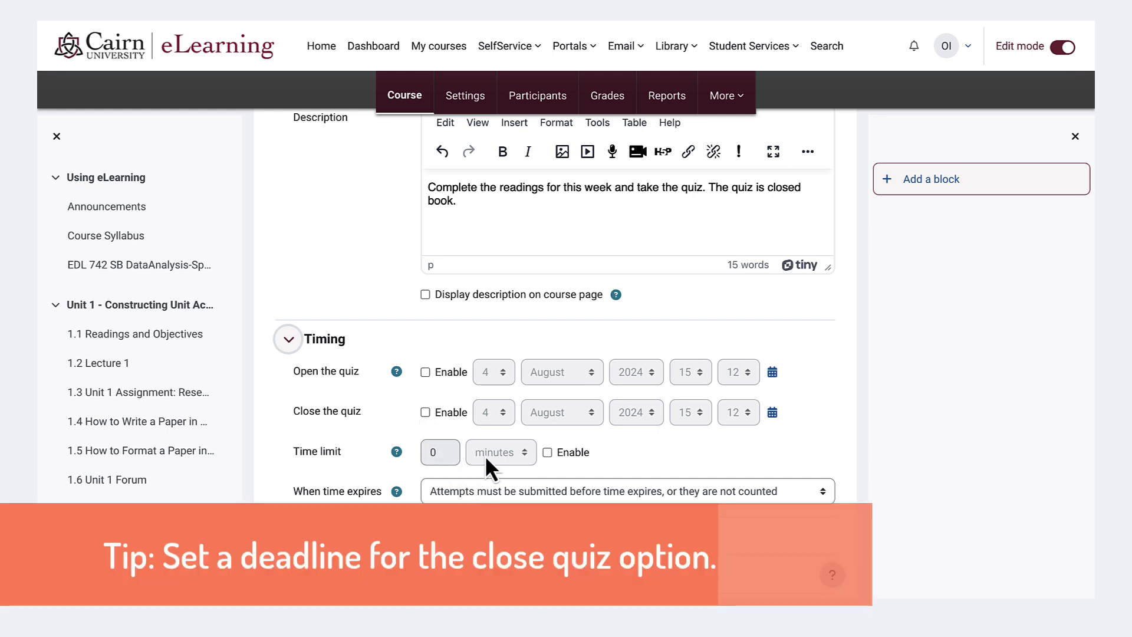
pyautogui.click(547, 452)
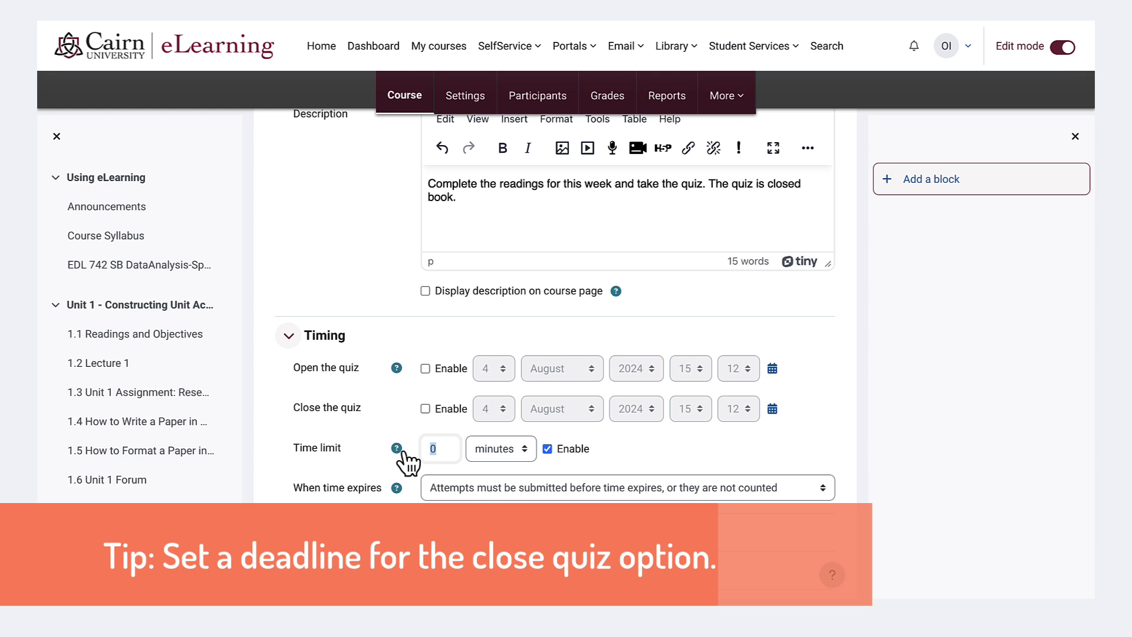
pyautogui.write('5')
pyautogui.press('BackSpace')
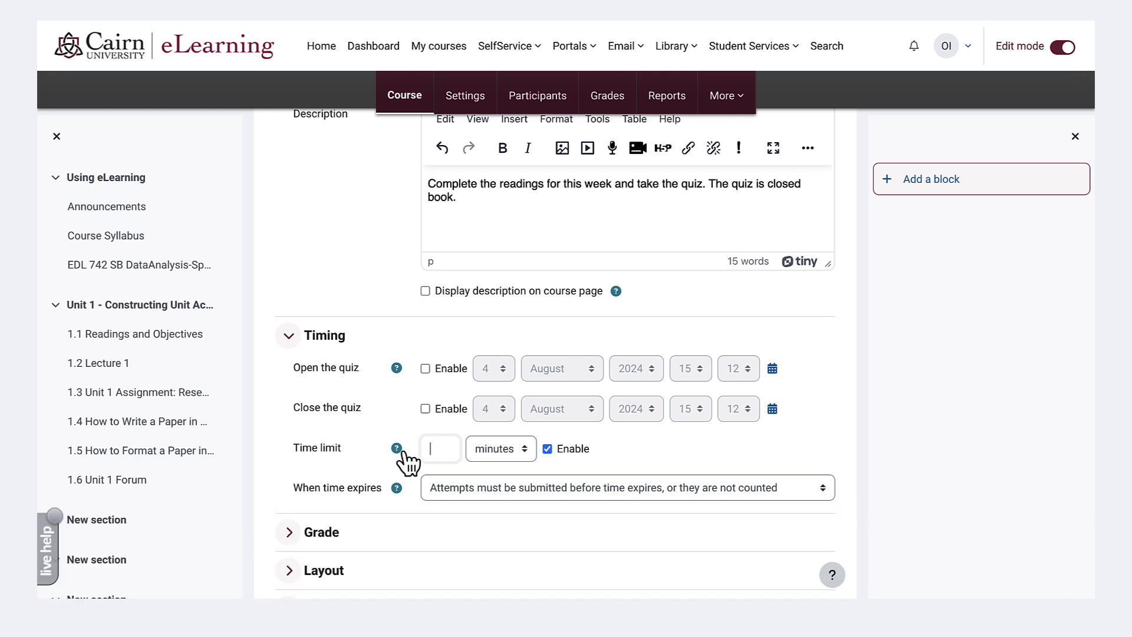
pyautogui.write('30')
# - Set the quiz's grade category to Reading and Quizzes in the grade settings
pyautogui.scroll(-3, 353, 412)
pyautogui.click(289, 367)
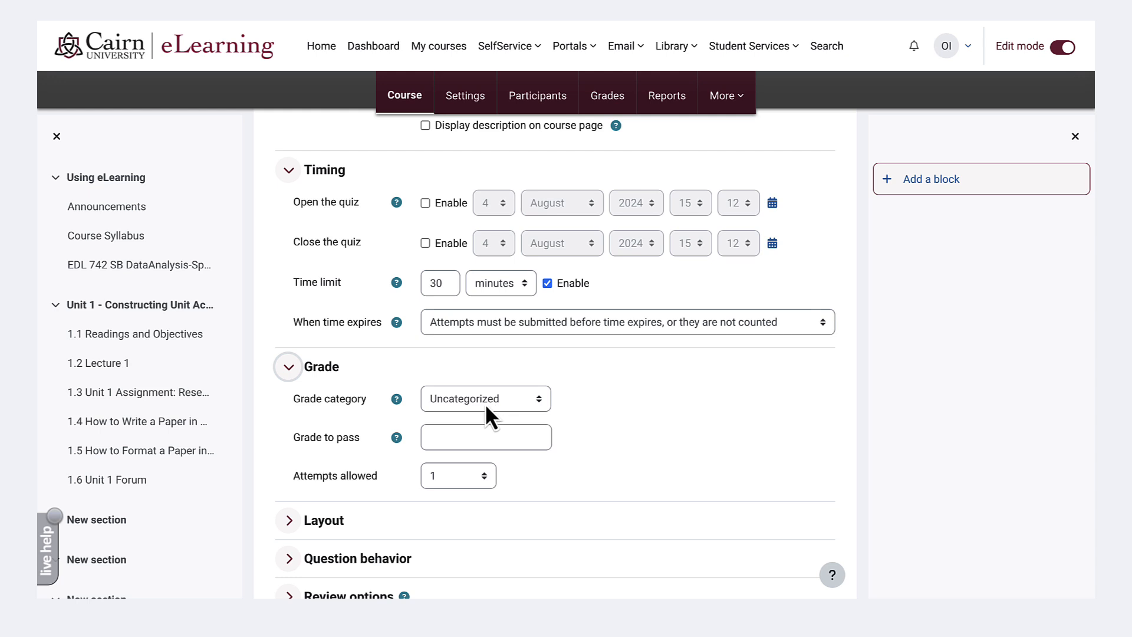
pyautogui.click(511, 399)
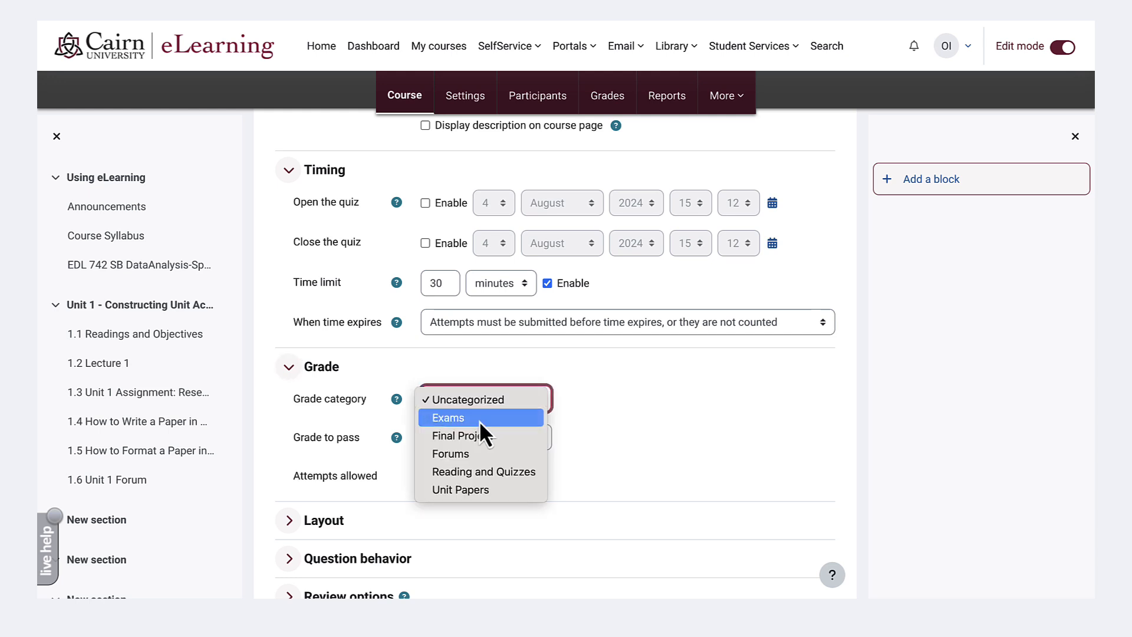
pyautogui.click(500, 477)
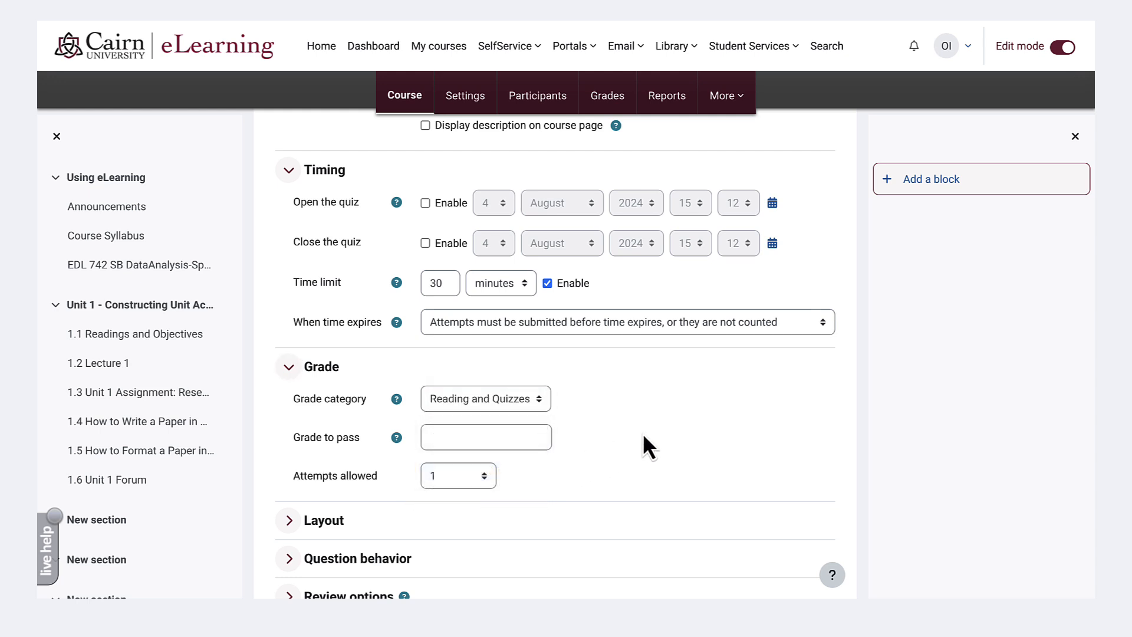
# - Allow 2 attempts for the quiz and set the grading method to Highest grade
pyautogui.click(465, 482)
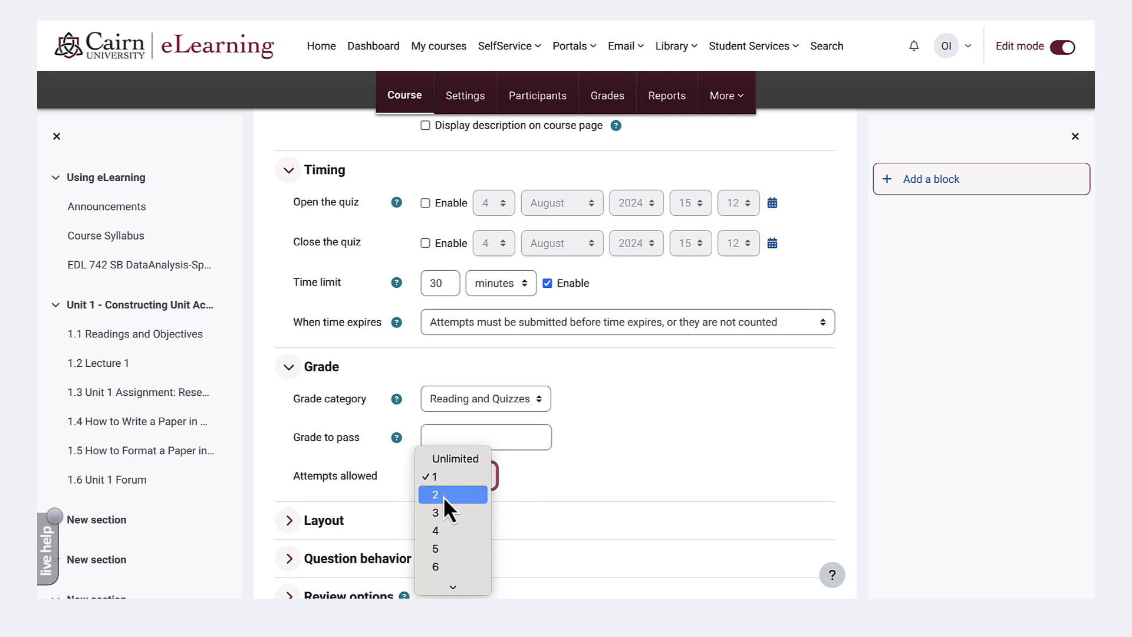
pyautogui.click(443, 496)
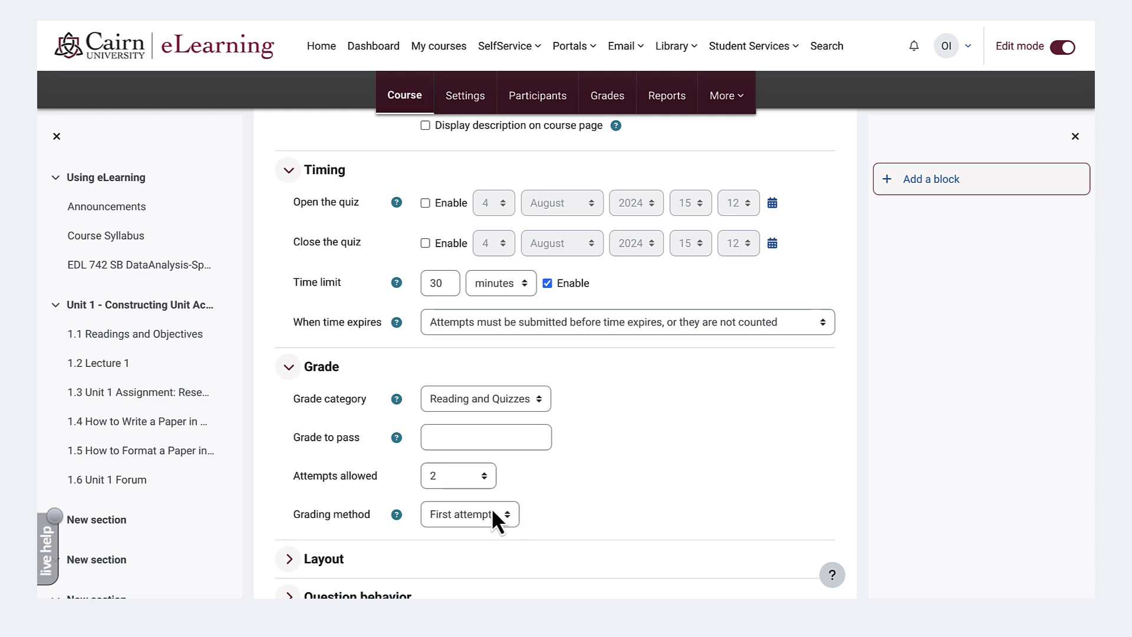
pyautogui.click(461, 508)
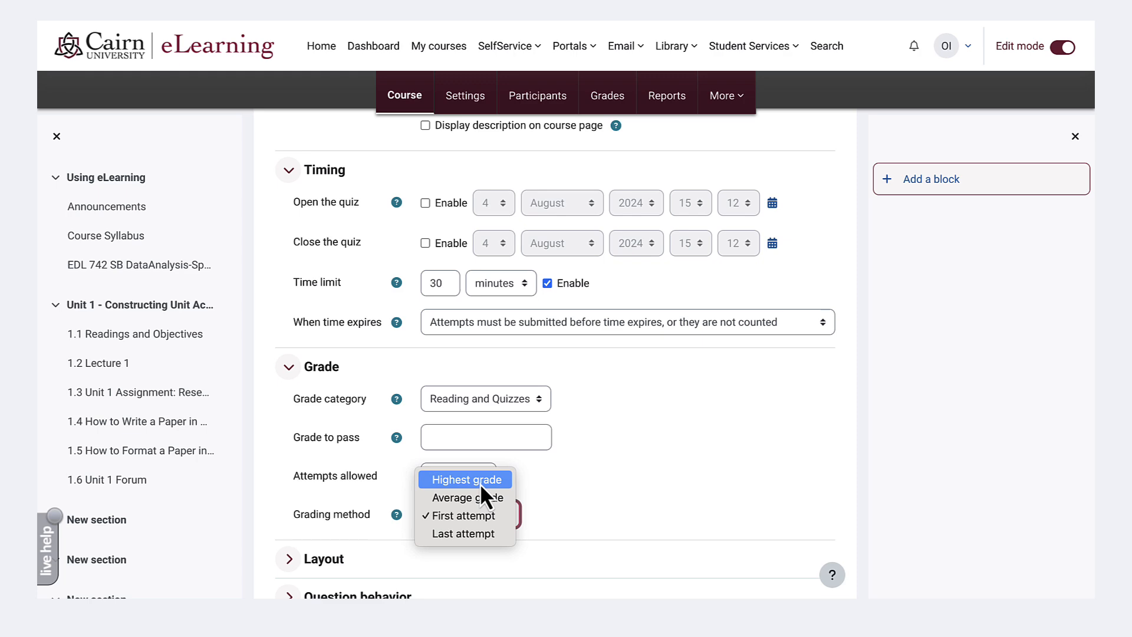
pyautogui.click(480, 484)
# - Check the quiz's review options for each attempt stage, and save the quiz so that its own page is displayed
pyautogui.scroll(-5, 498, 446)
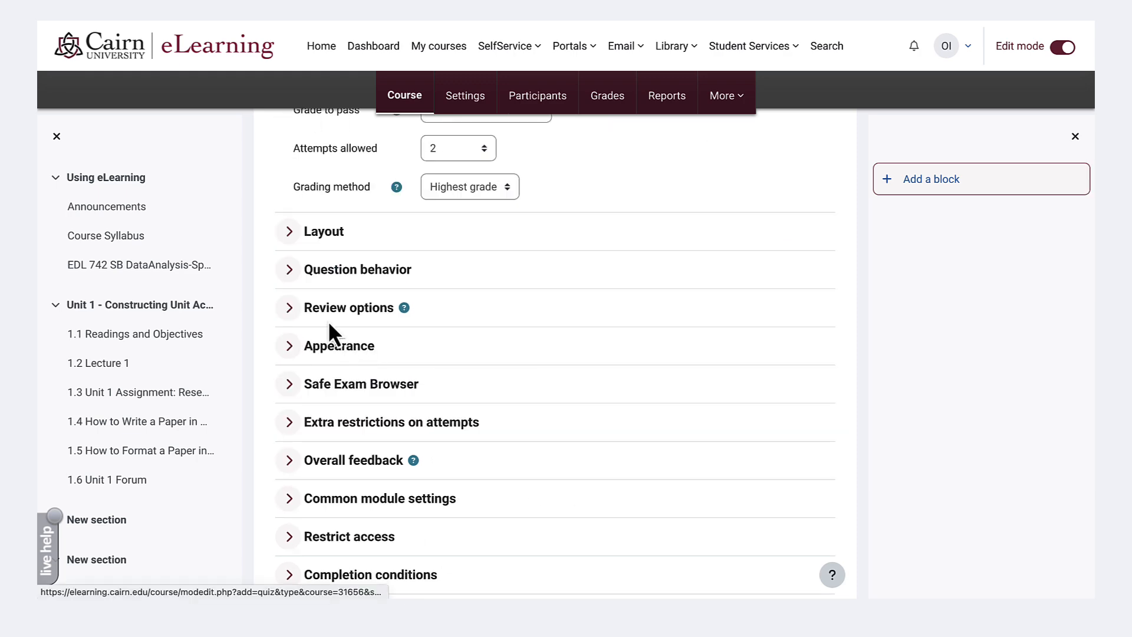
pyautogui.click(289, 308)
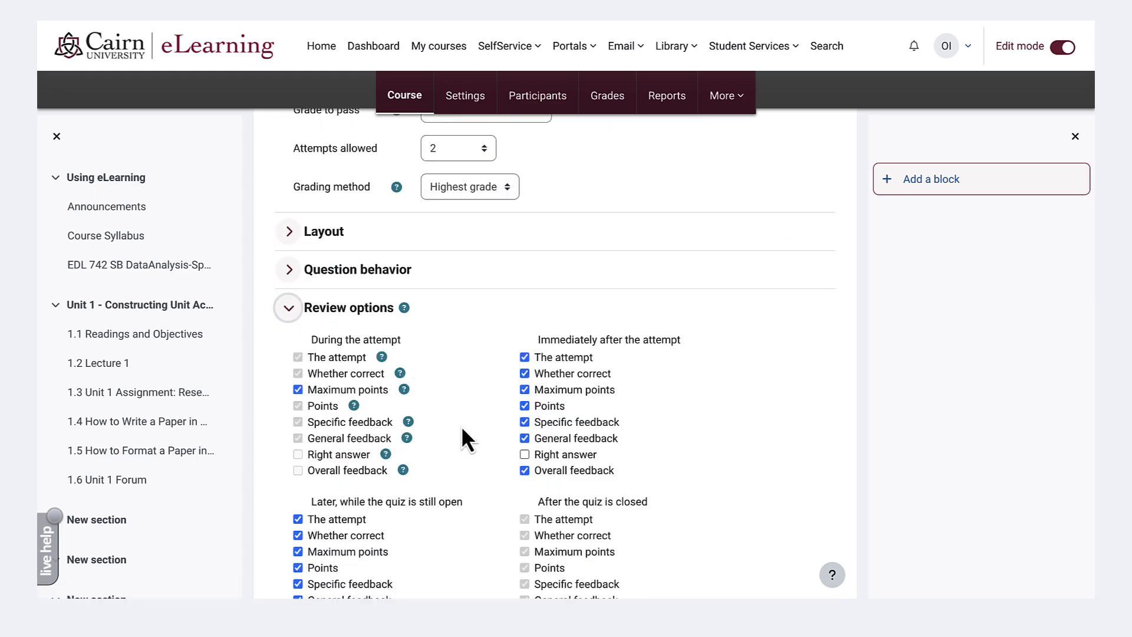
pyautogui.scroll(-1, 466, 436)
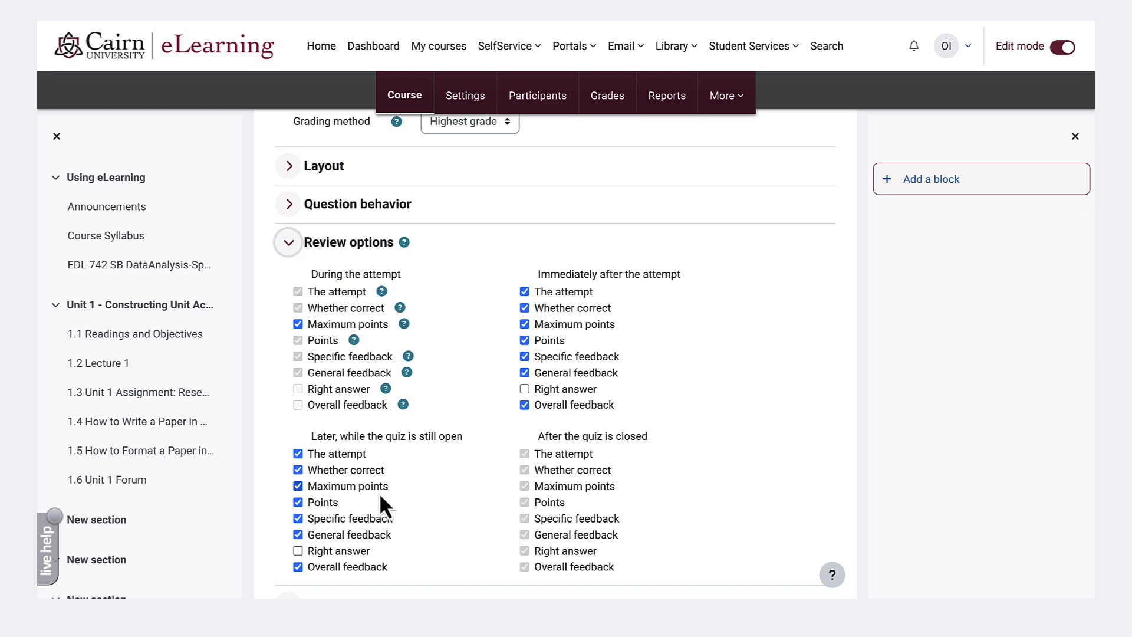
pyautogui.doubleClick(299, 467)
pyautogui.scroll(-7, 631, 507)
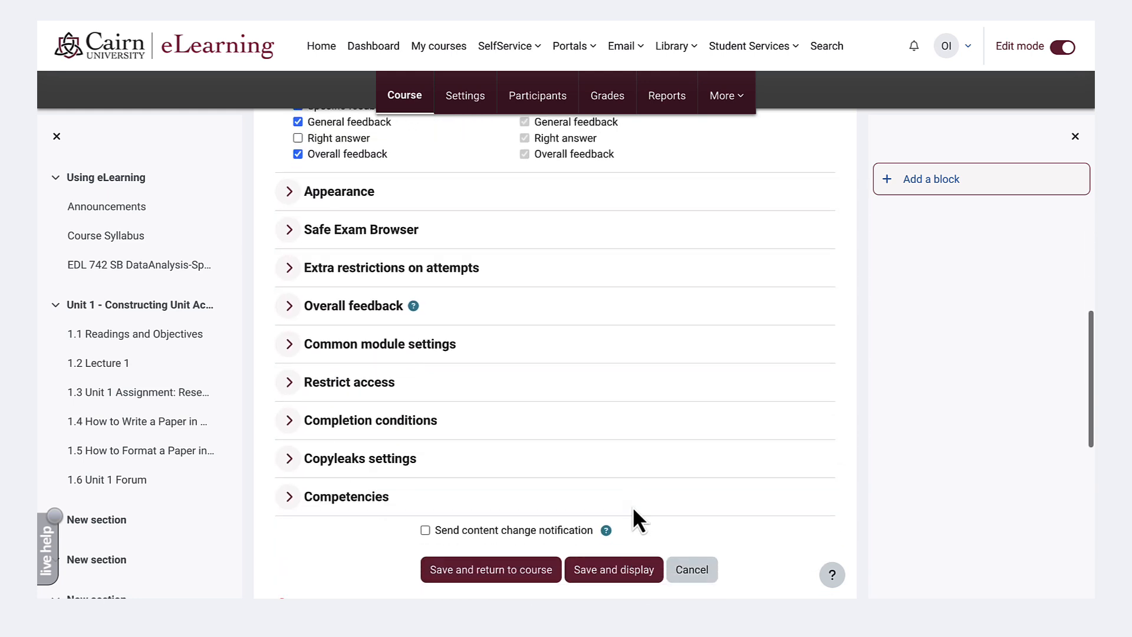
pyautogui.click(625, 575)
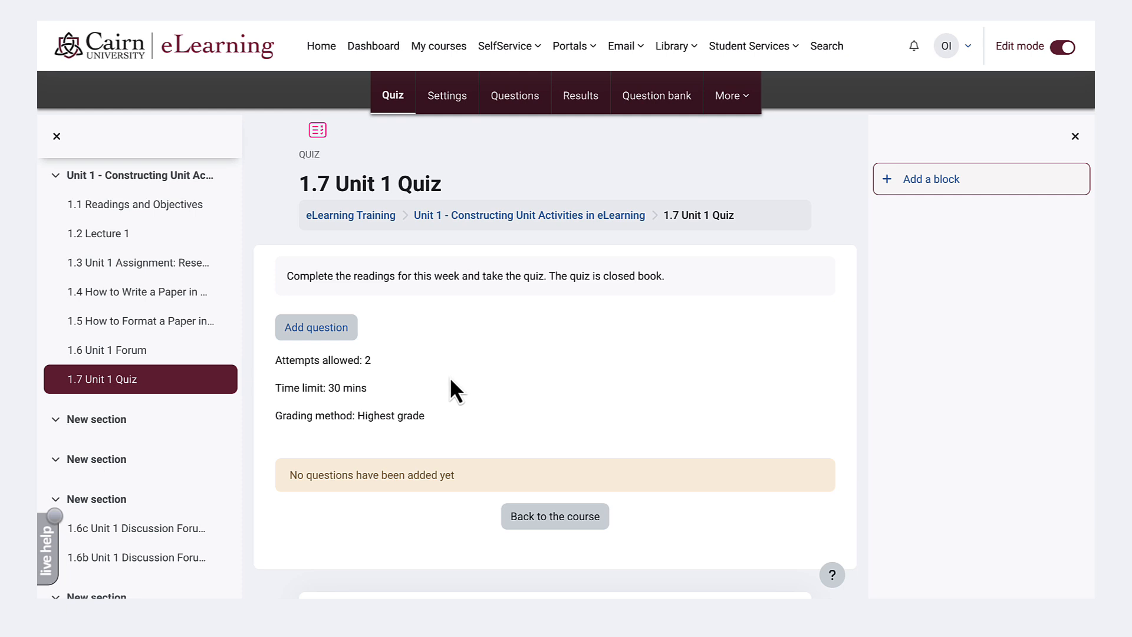
# - Return to the eLearning Training course page and reopen 1.7 Unit 1 Quiz from the Unit 1 section
pyautogui.click(328, 328)
pyautogui.click(325, 218)
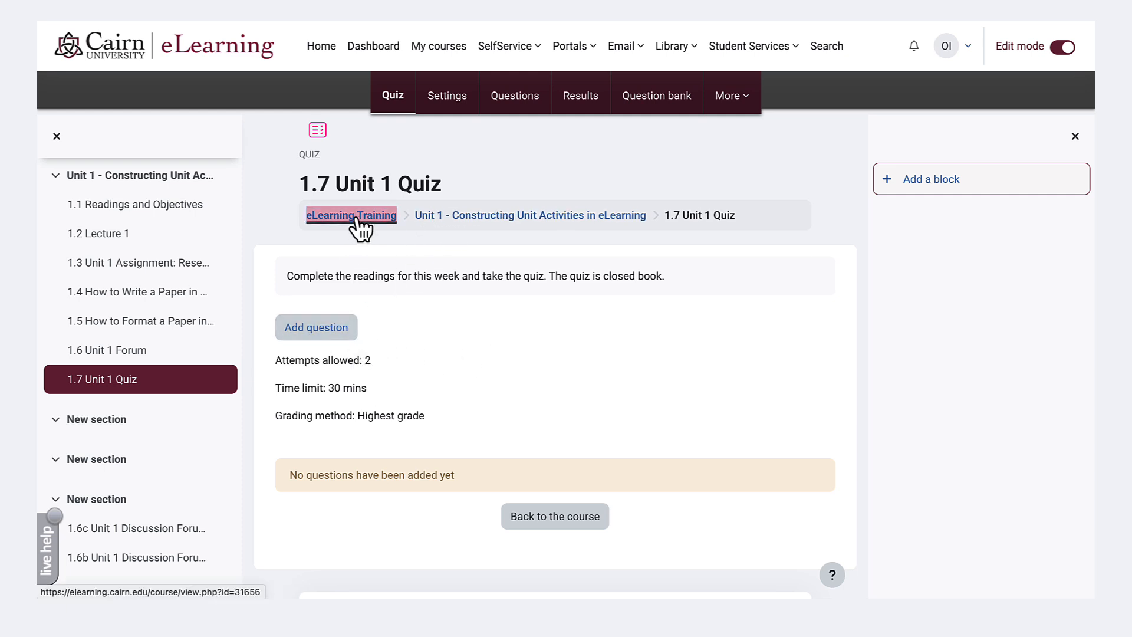
pyautogui.scroll(-9, 377, 353)
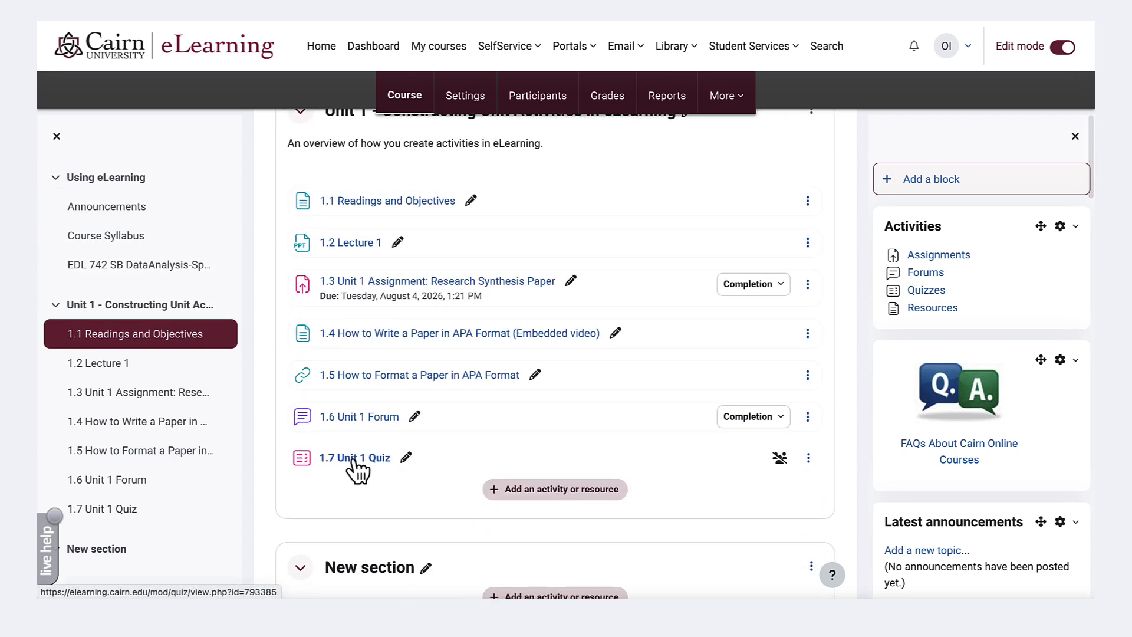
pyautogui.click(355, 467)
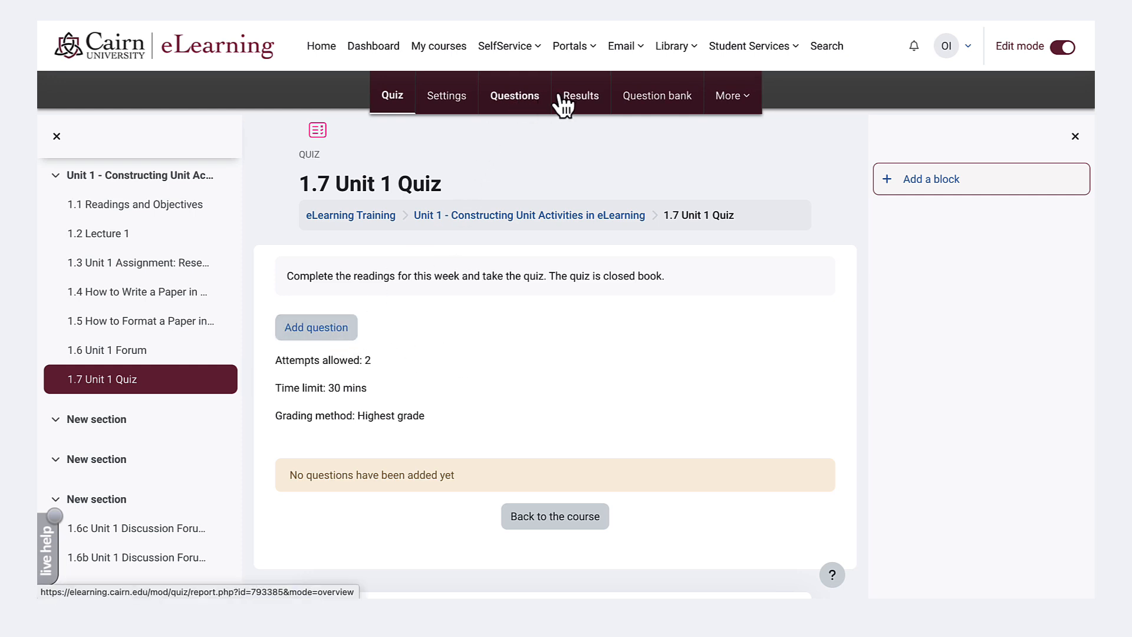
# - Add a new Multiple choice question to 1.7 Unit 1 Quiz
pyautogui.click(328, 338)
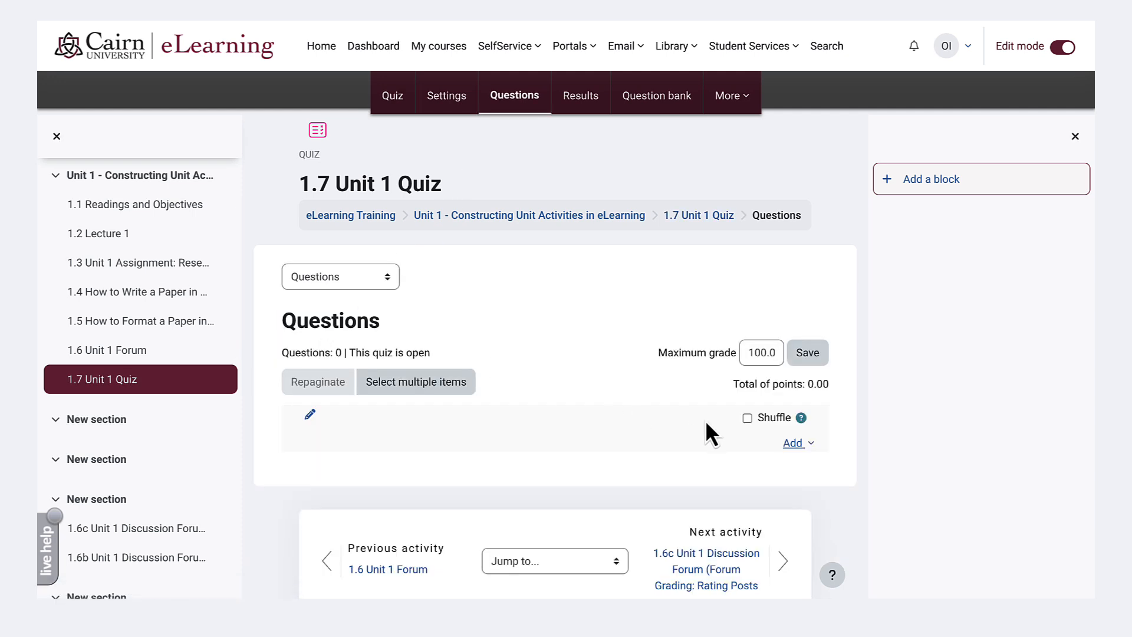
pyautogui.click(793, 443)
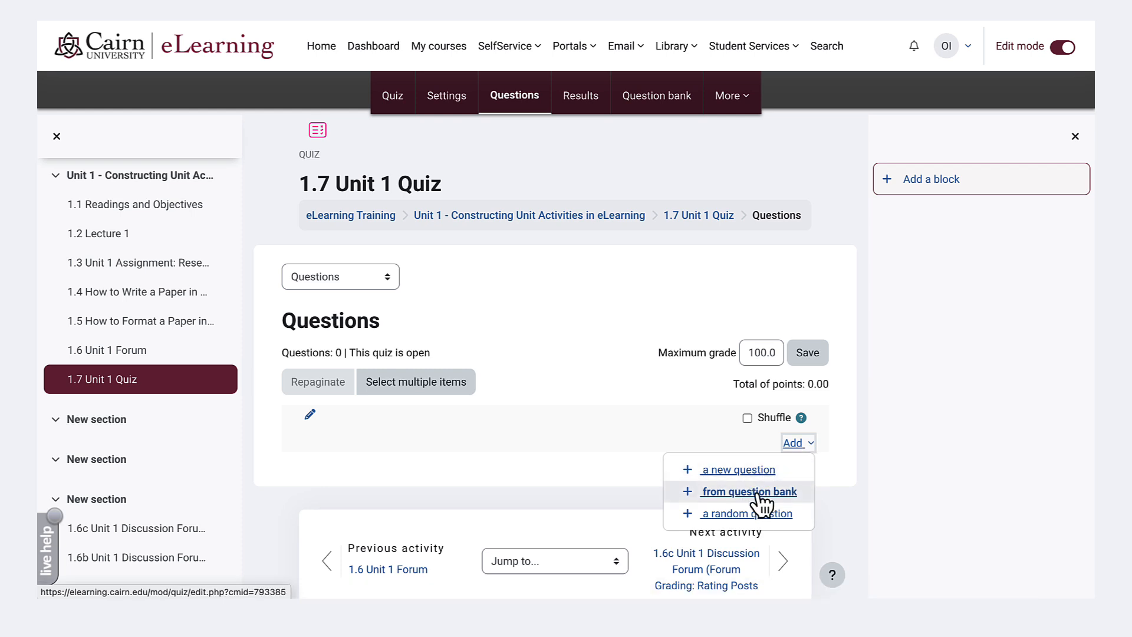
pyautogui.click(731, 472)
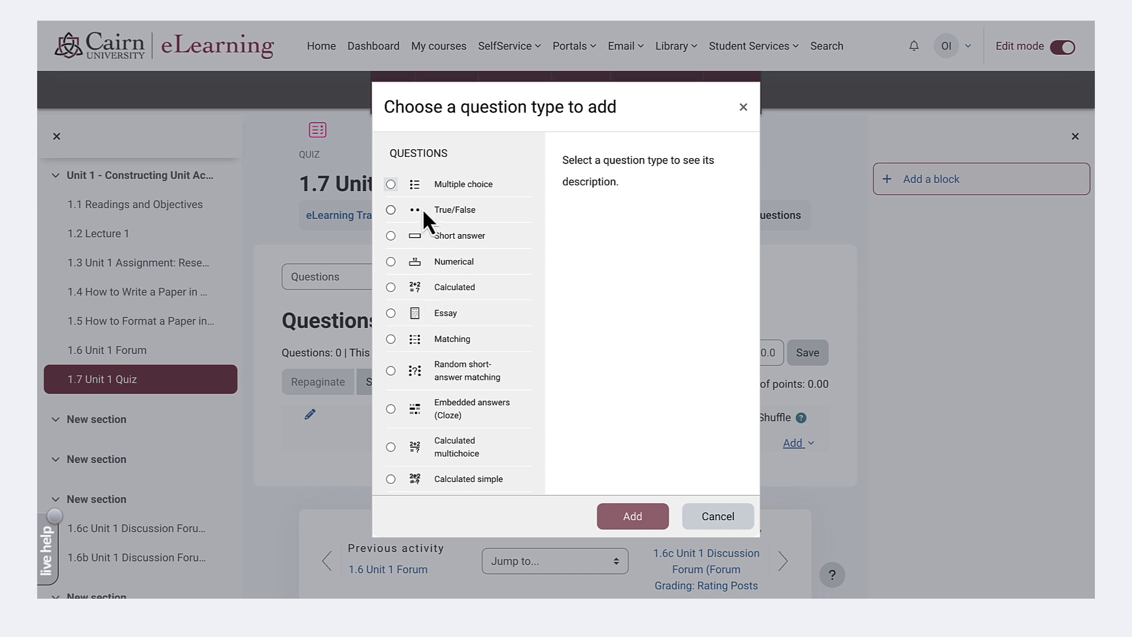
pyautogui.click(390, 184)
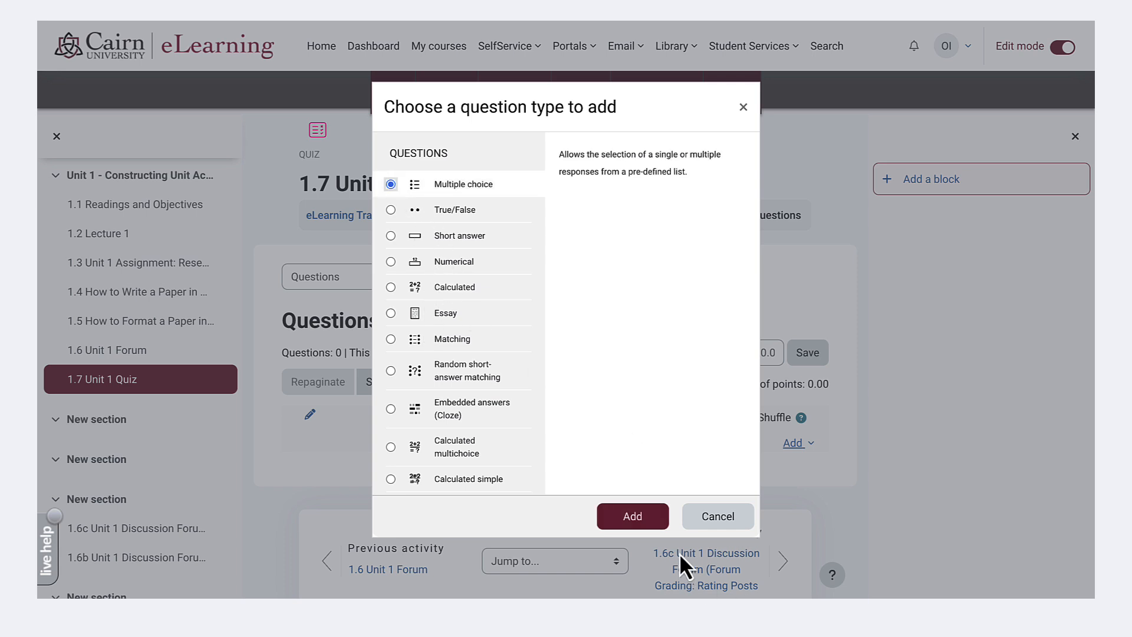
pyautogui.click(646, 516)
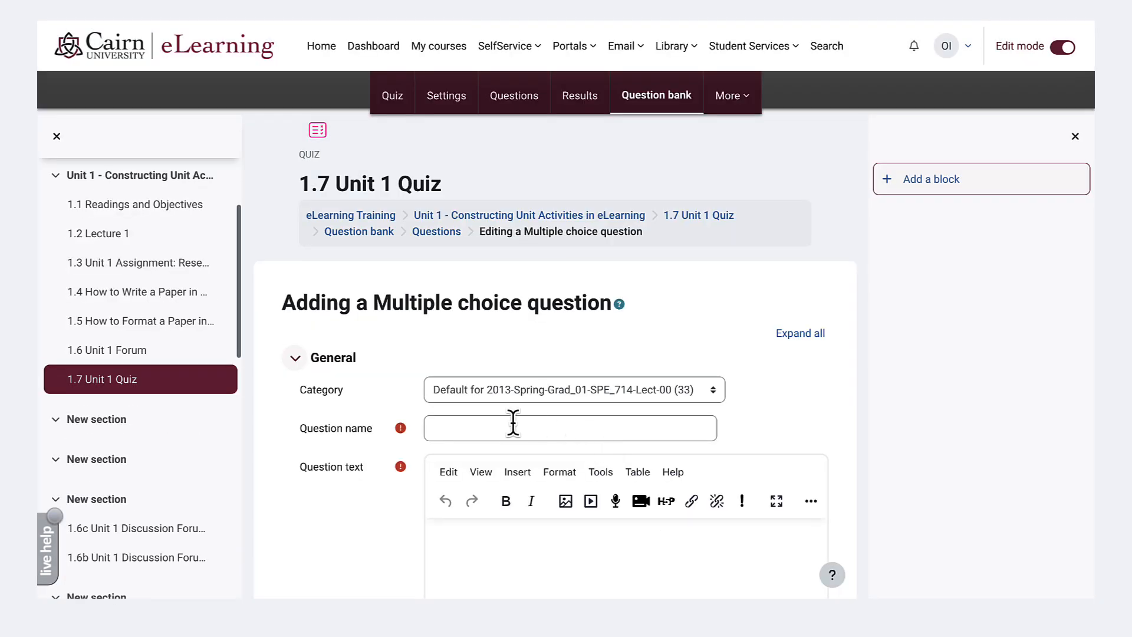
# - Name the question "q1" and enter "What statement best describes data literacy?" as its question text
pyautogui.click(513, 422)
pyautogui.write('What statement best describes data literacy?')
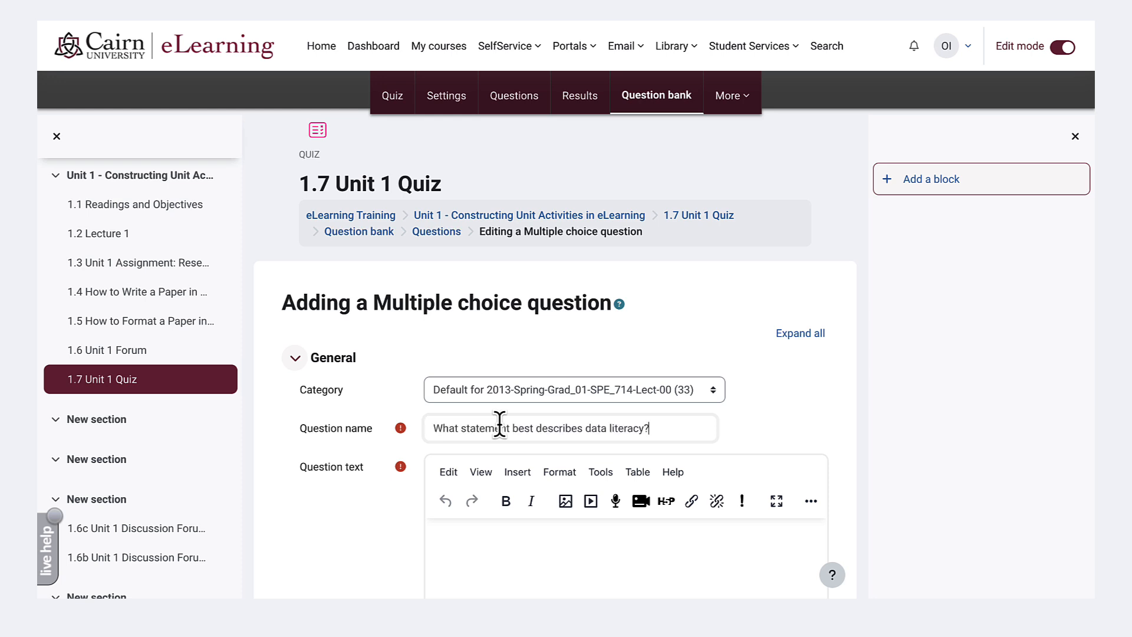
pyautogui.click(493, 538)
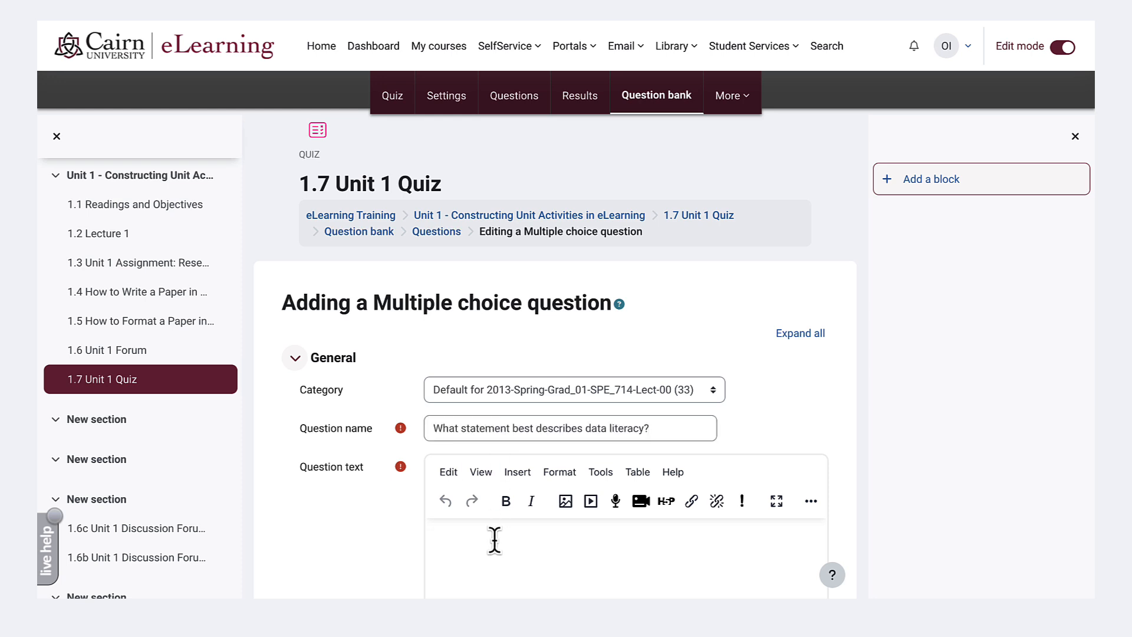
pyautogui.write('What statement best describes data literacy?')
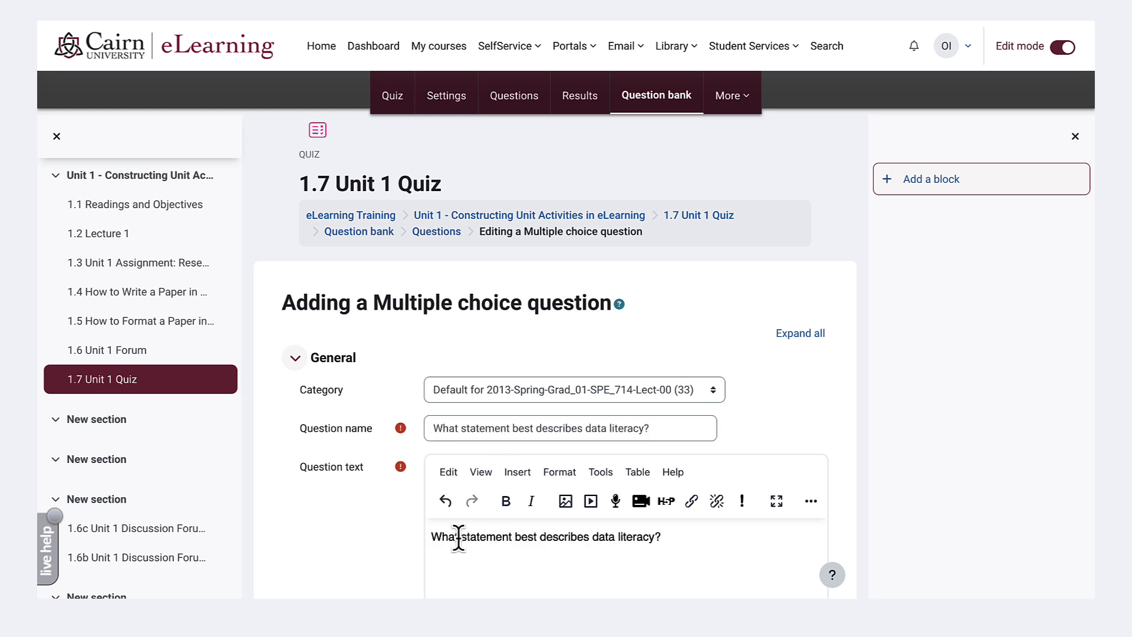
pyautogui.scroll(-6, 459, 537)
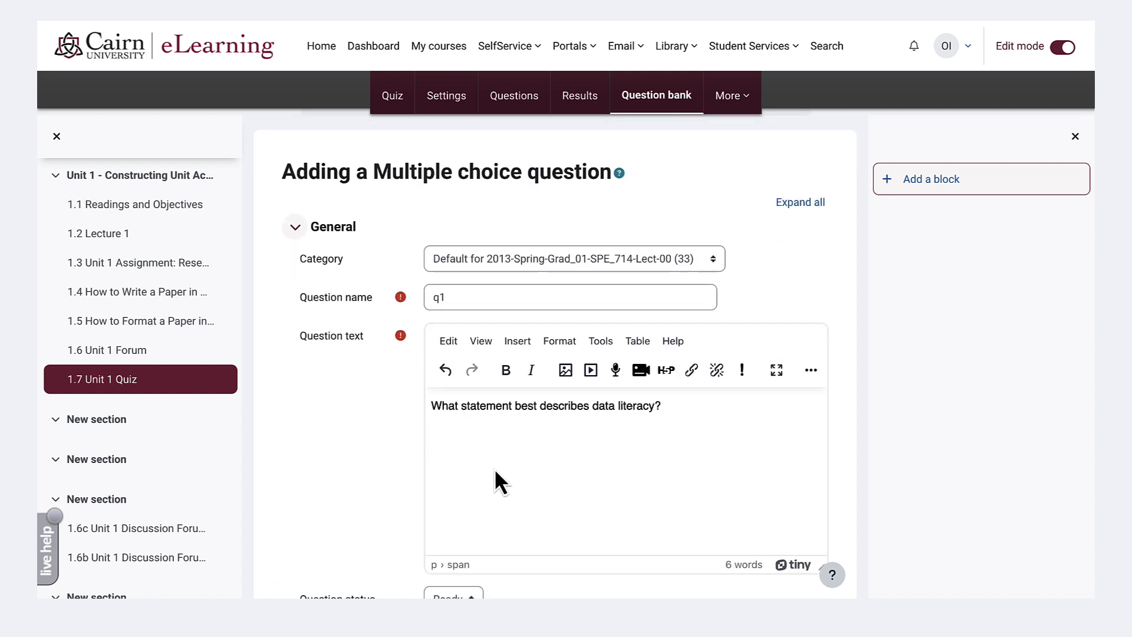
# - Set the default points of the multiple choice question to 10
pyautogui.scroll(-3, 500, 478)
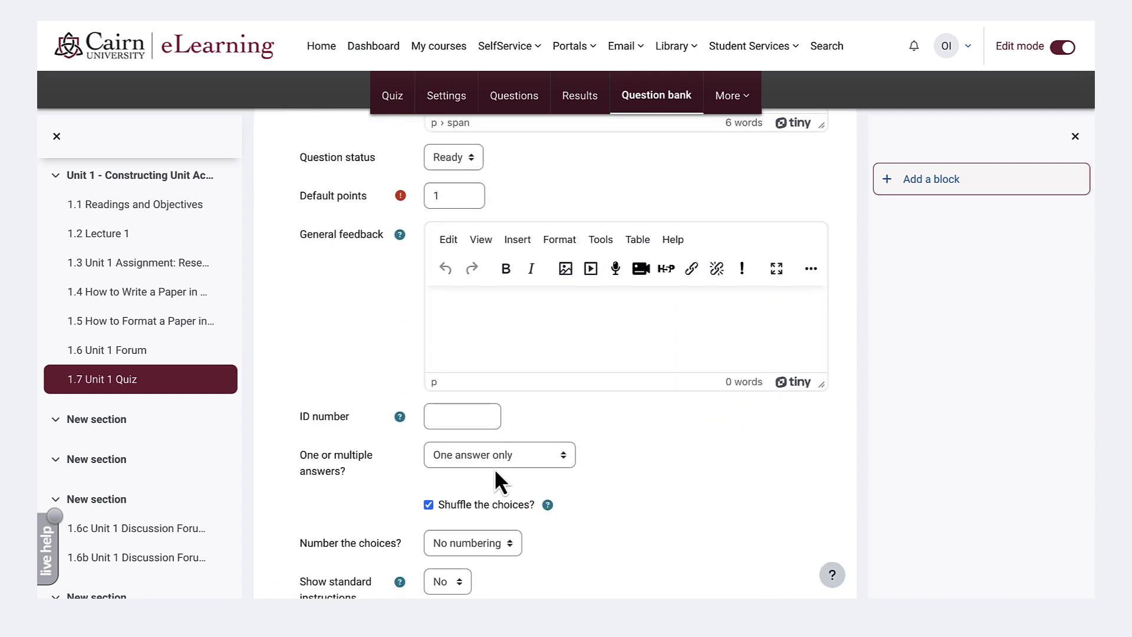
pyautogui.click(451, 201)
pyautogui.write('0')
pyautogui.click(382, 356)
# - Enter "Collecting, analyzing, communicating, and using multiple measures of data" as Choice 1 and set its grade to 100%
pyautogui.scroll(-3, 402, 447)
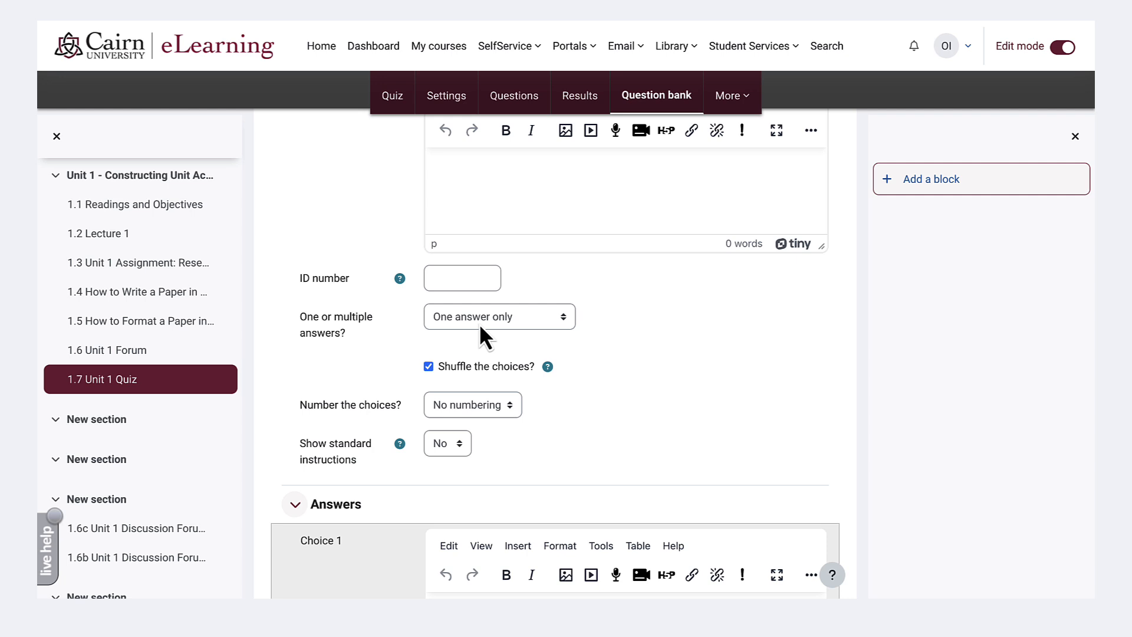
pyautogui.scroll(-1, 479, 323)
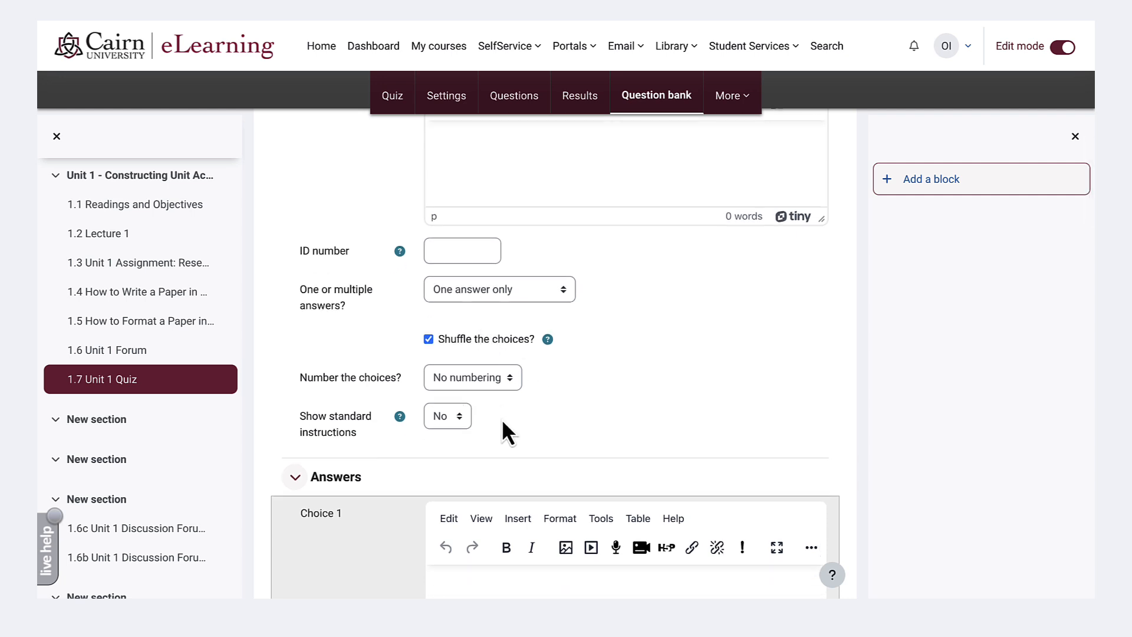
pyautogui.scroll(-4, 501, 418)
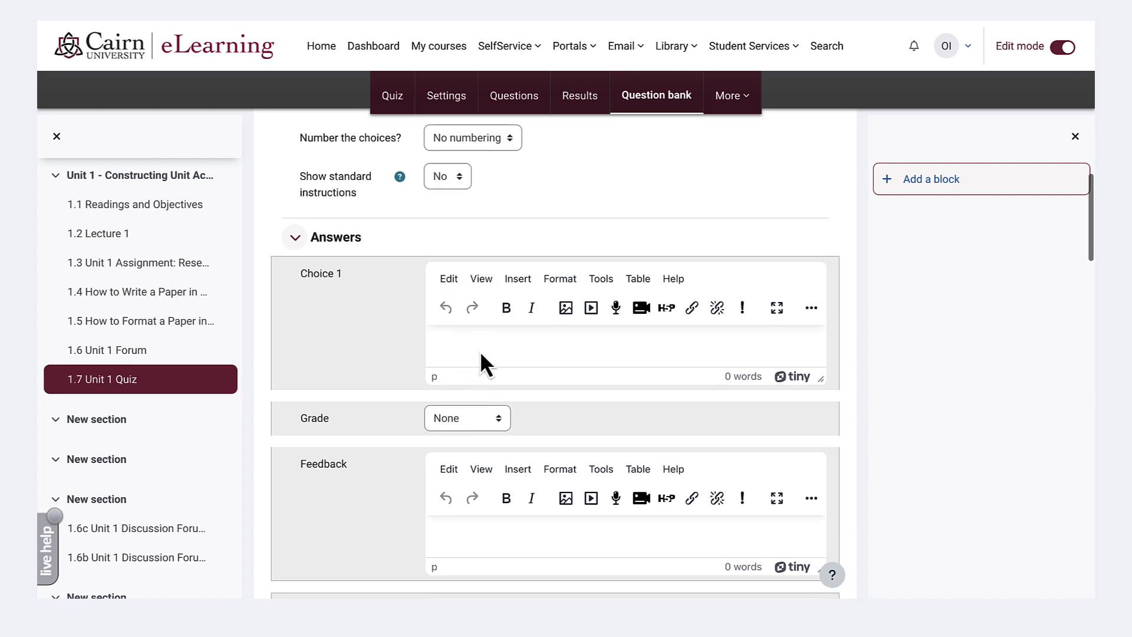
pyautogui.click(480, 351)
pyautogui.write('Collecting, analyzing, communicating, and using multiple measures of data')
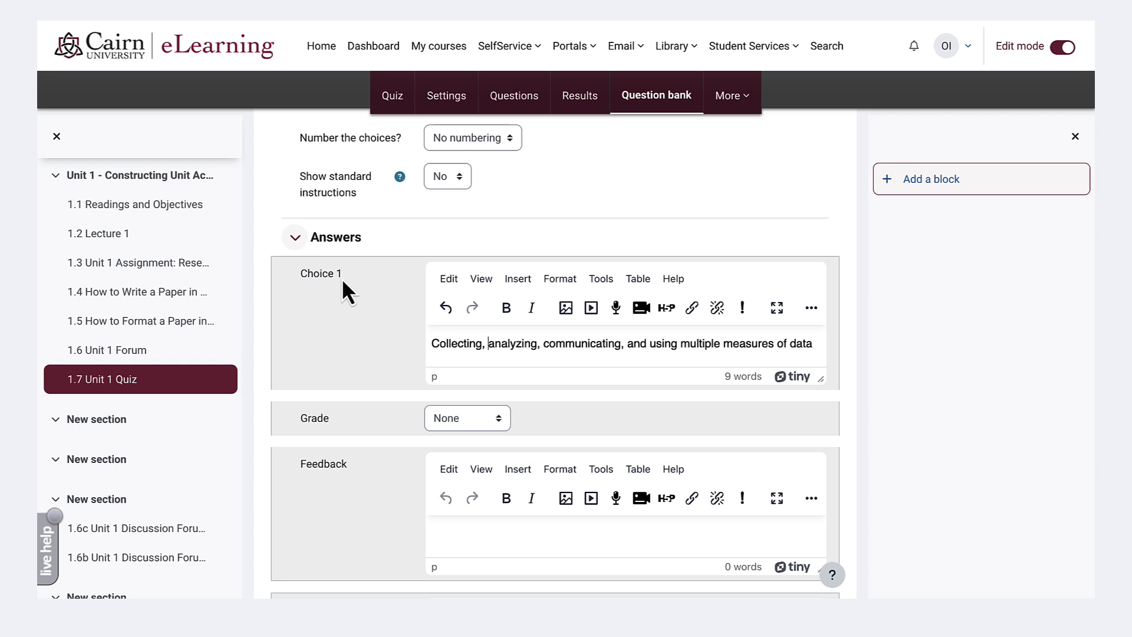
pyautogui.click(449, 423)
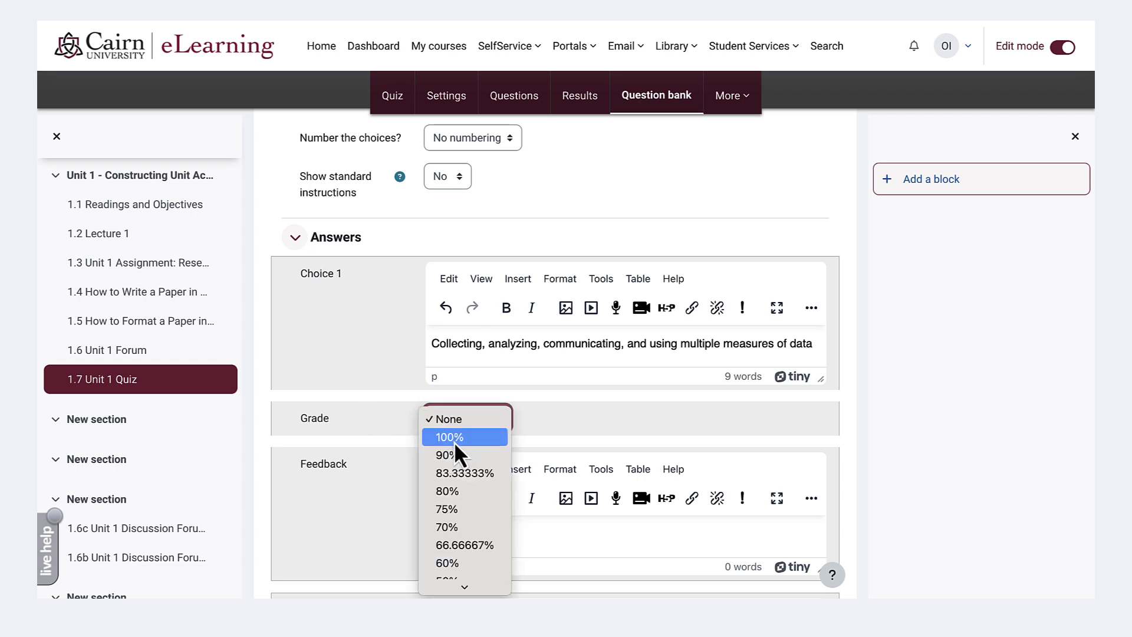
pyautogui.click(450, 426)
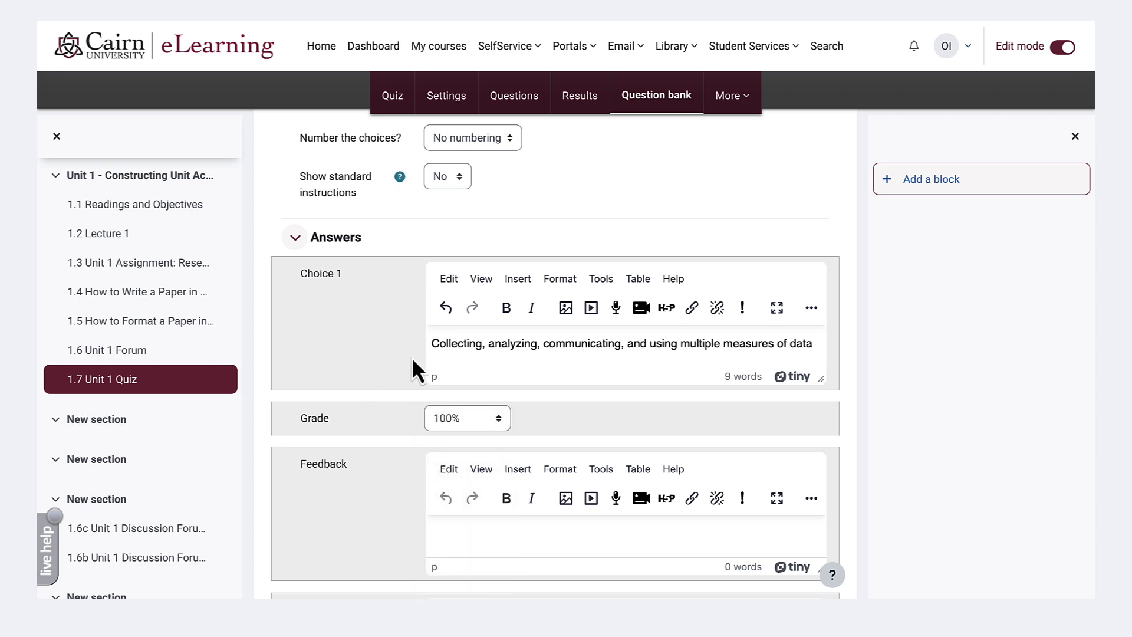
# - Enter "Teaching and learning data measurements", "Being a learning organization" and "All of the above." as Choices 2, 3 and 4
pyautogui.scroll(-3, 412, 356)
pyautogui.click(458, 362)
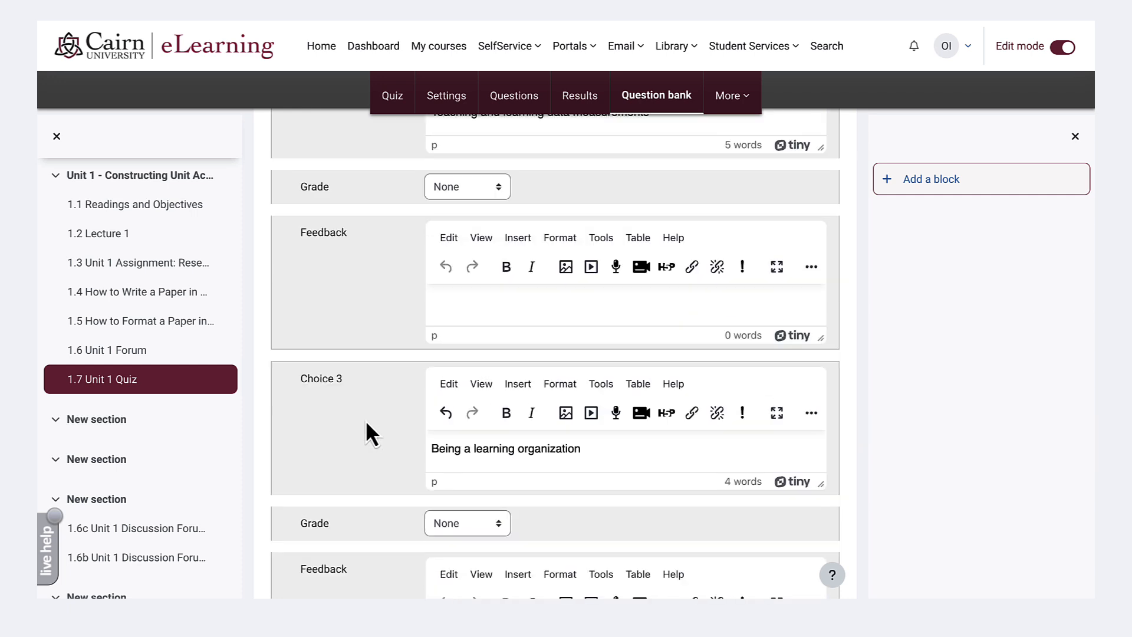
pyautogui.scroll(-6, 466, 422)
pyautogui.click(476, 423)
pyautogui.write('C')
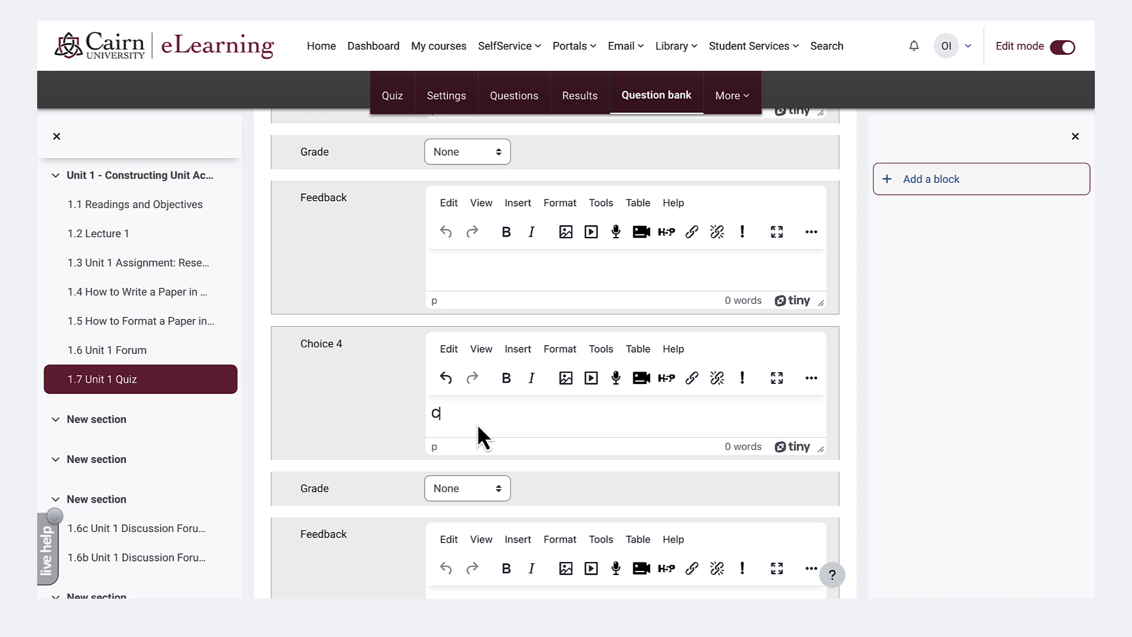
# - Review the multiple choice question form, from the unused Choice 5 and feedback sections back to the default points and general feedback
pyautogui.scroll(-8, 354, 451)
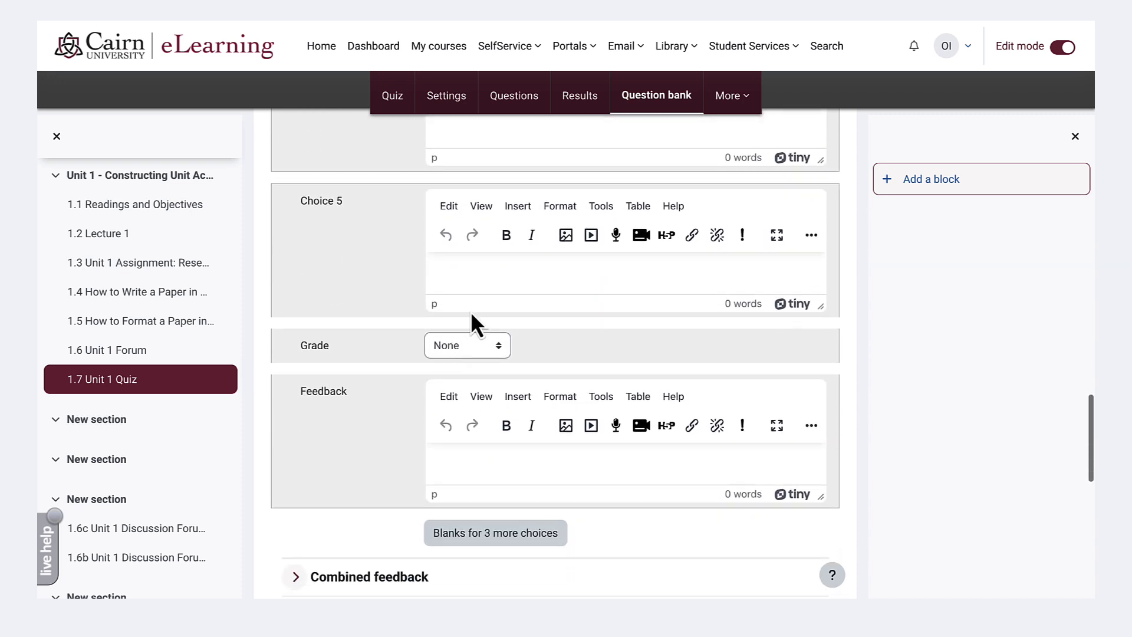
pyautogui.scroll(-3, 490, 447)
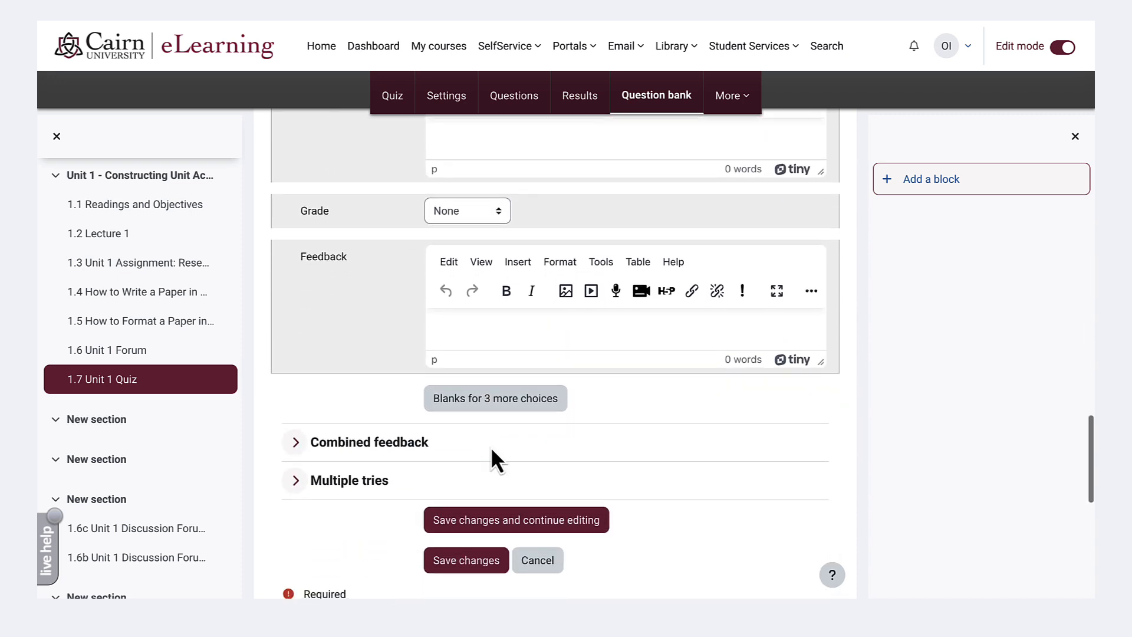
pyautogui.scroll(-2, 446, 501)
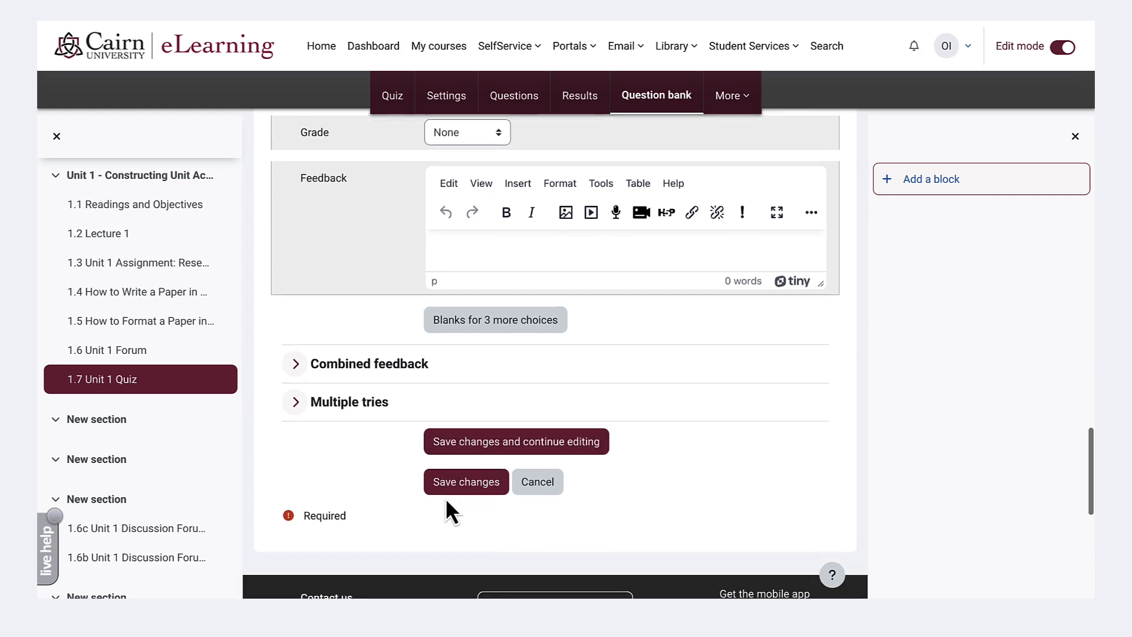
pyautogui.scroll(1, 446, 501)
pyautogui.scroll(15, 444, 497)
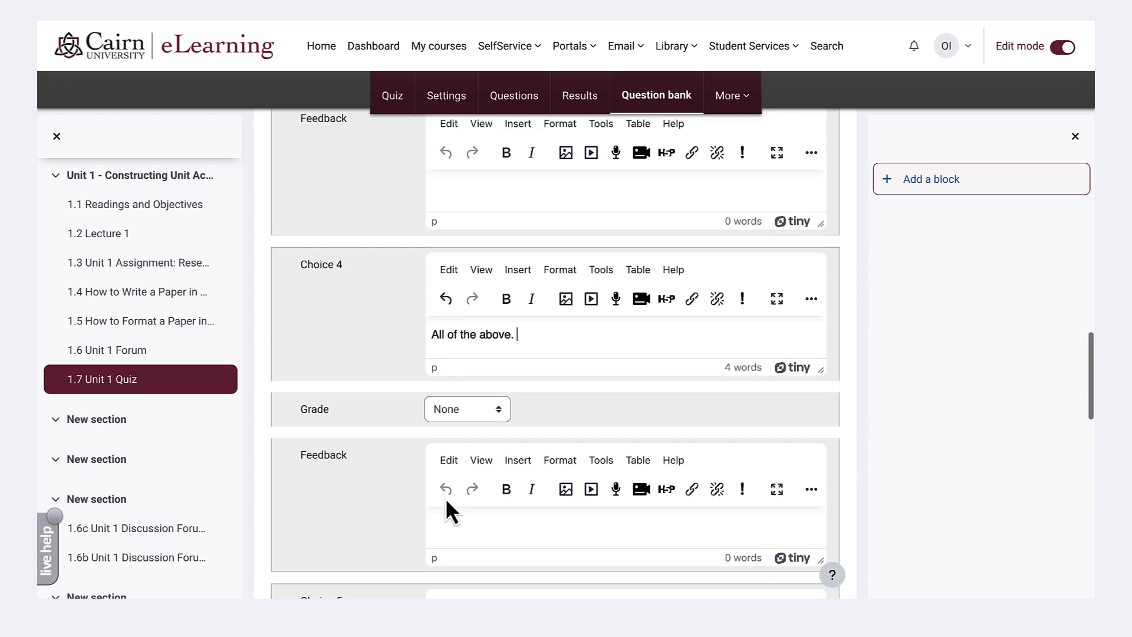
pyautogui.scroll(15, 444, 498)
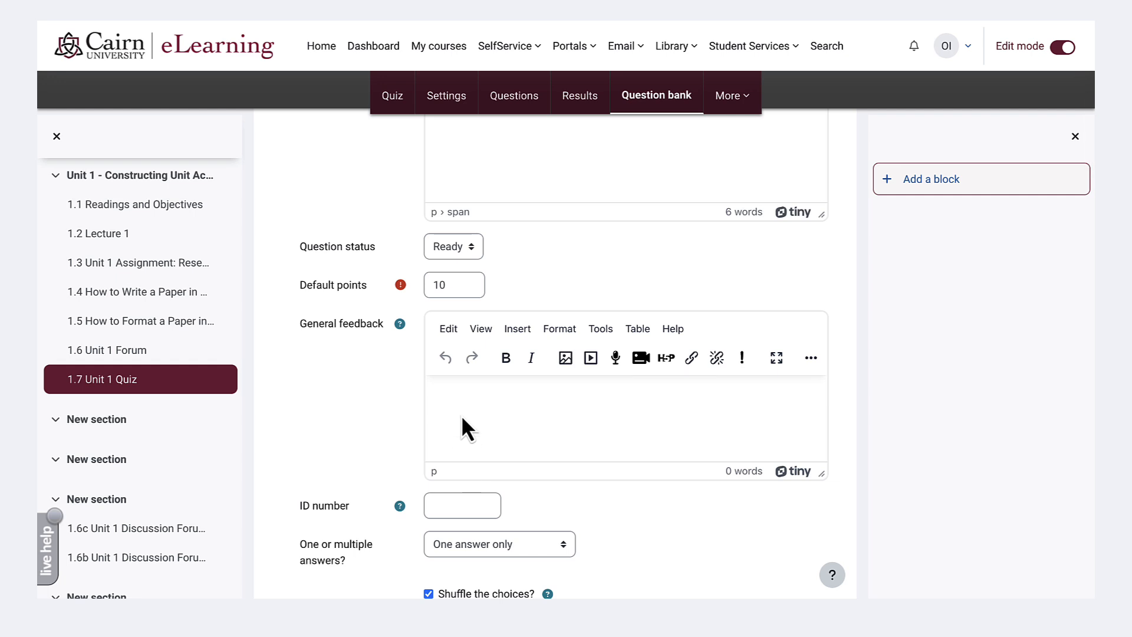
pyautogui.click(448, 402)
# - Save the completed multiple choice question to 1.7 Unit 1 Quiz
pyautogui.scroll(-1, 442, 399)
pyautogui.scroll(-15, 442, 403)
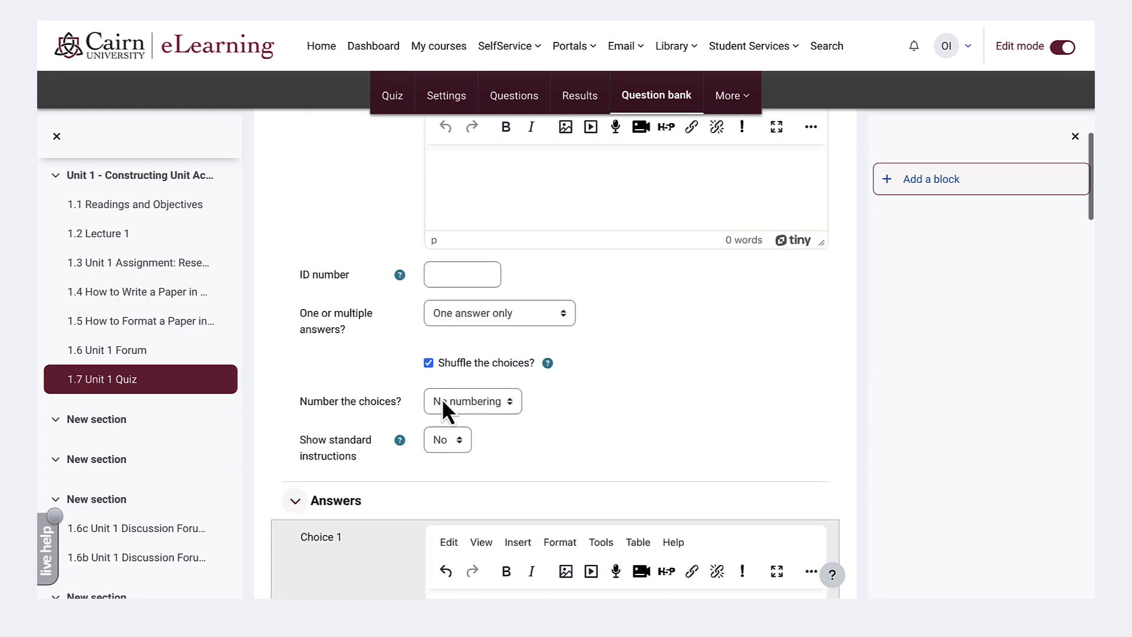
pyautogui.scroll(-15, 442, 403)
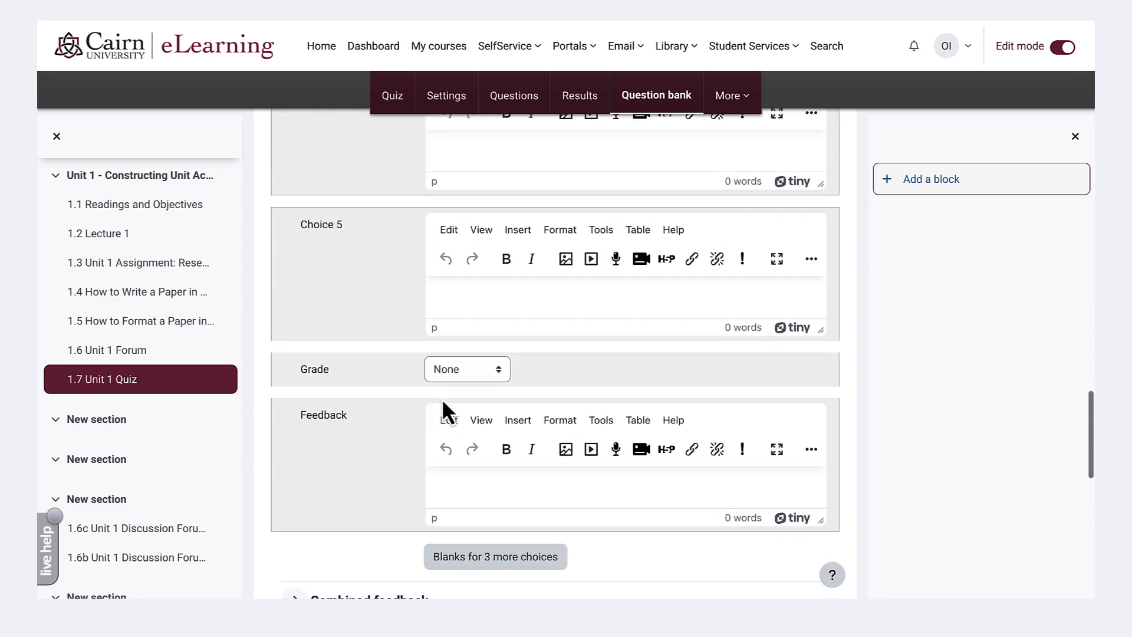
pyautogui.click(466, 319)
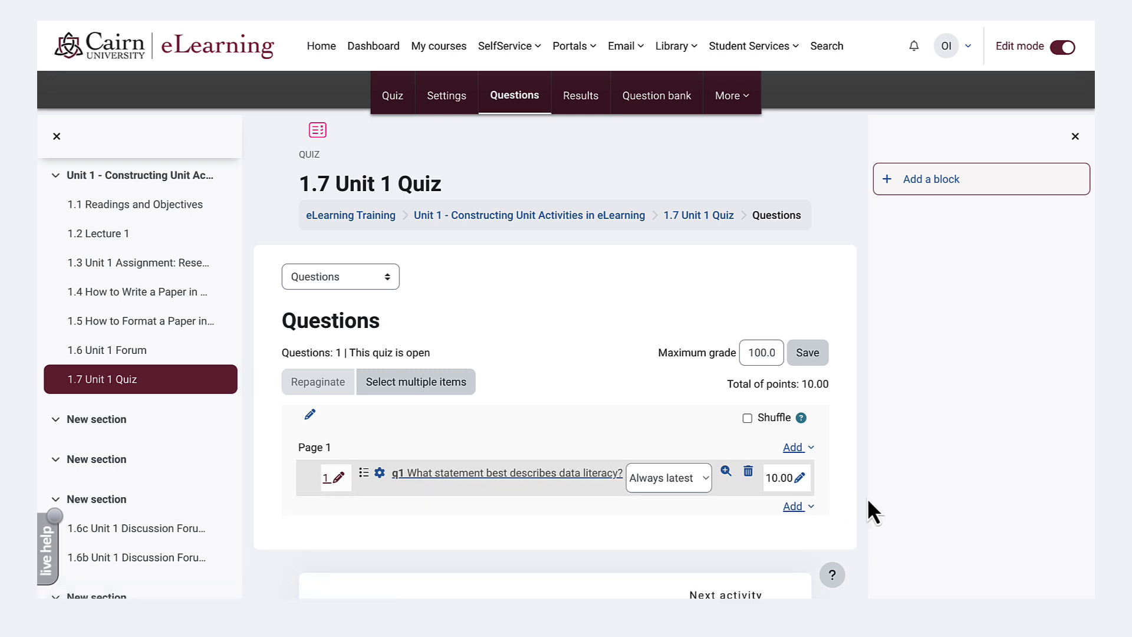
# - Add a new True/False question after q1 in the quiz
pyautogui.click(793, 506)
pyautogui.click(755, 533)
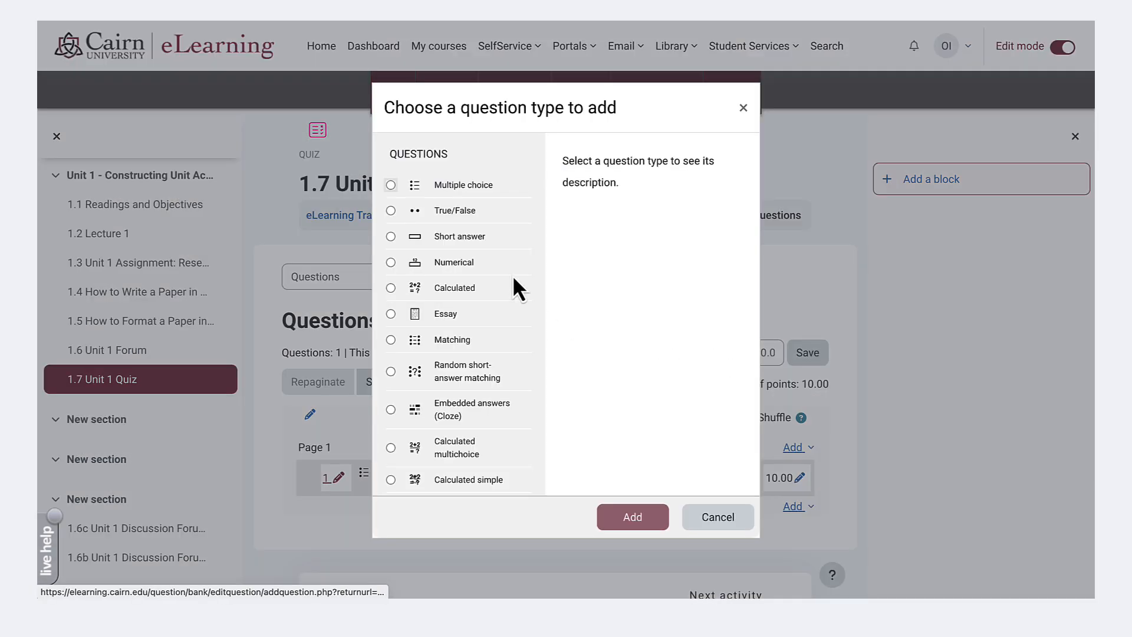
pyautogui.click(450, 210)
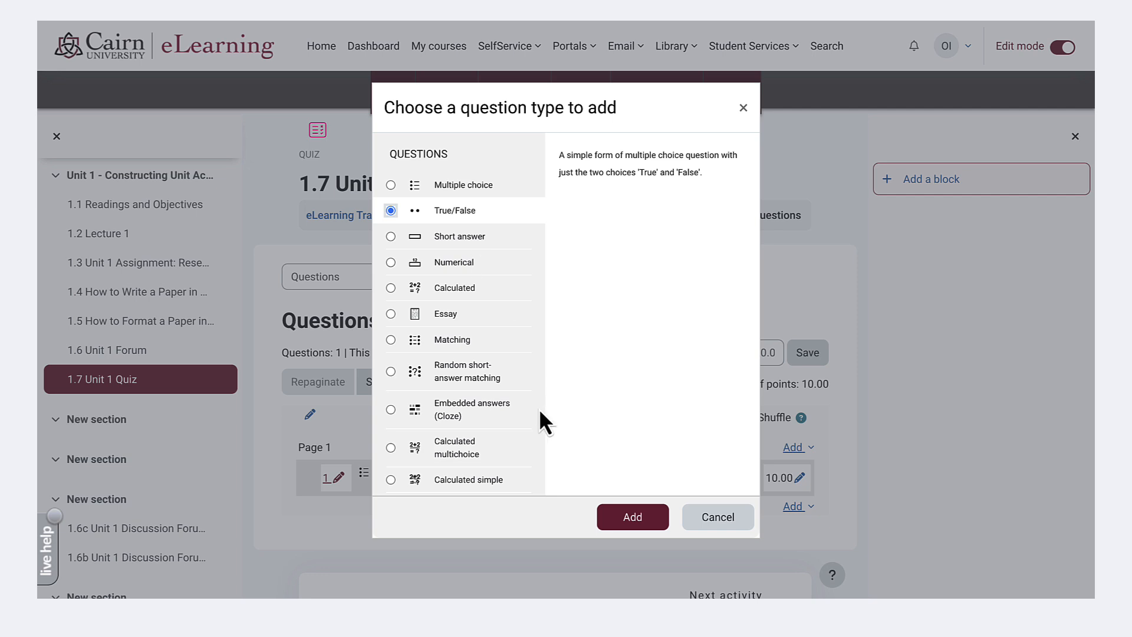
pyautogui.click(641, 525)
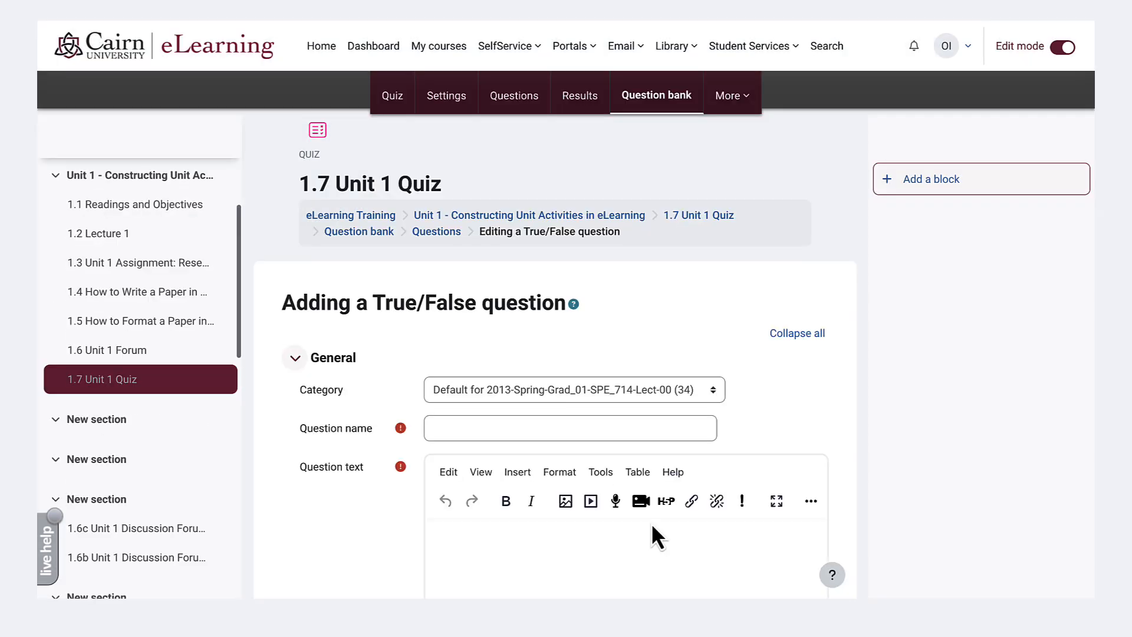
# - Name the True/False question "q1q2" and enter its question text about the Continuous School Improvement framework
pyautogui.click(481, 432)
pyautogui.write('q2')
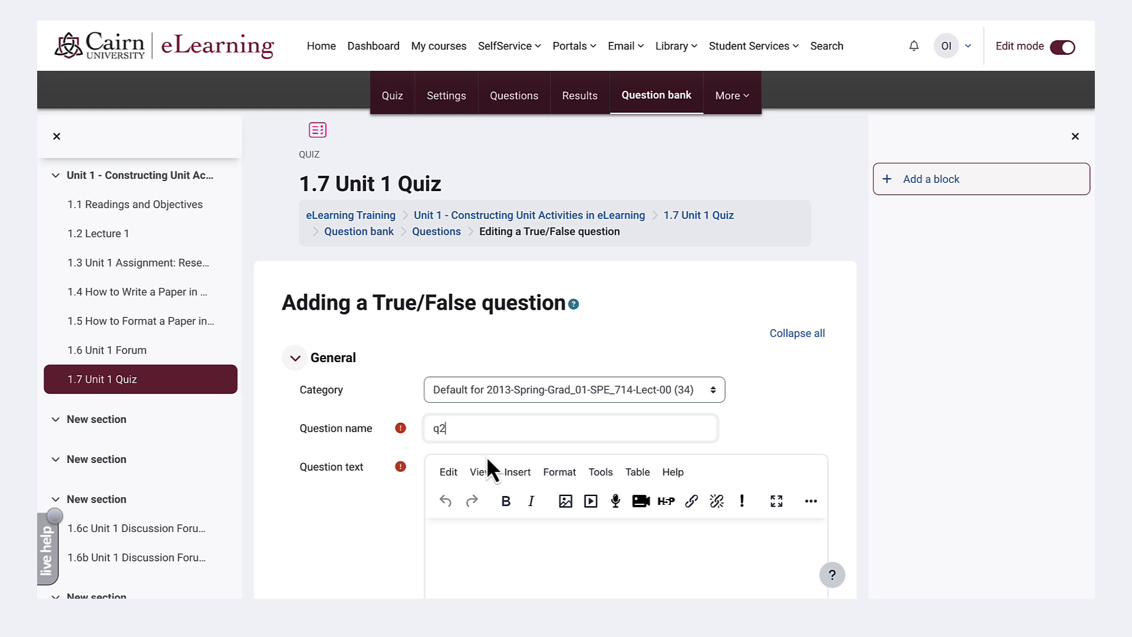
pyautogui.press('BackSpace')
pyautogui.press('BackSpace')
pyautogui.write('q1q')
pyautogui.click(511, 558)
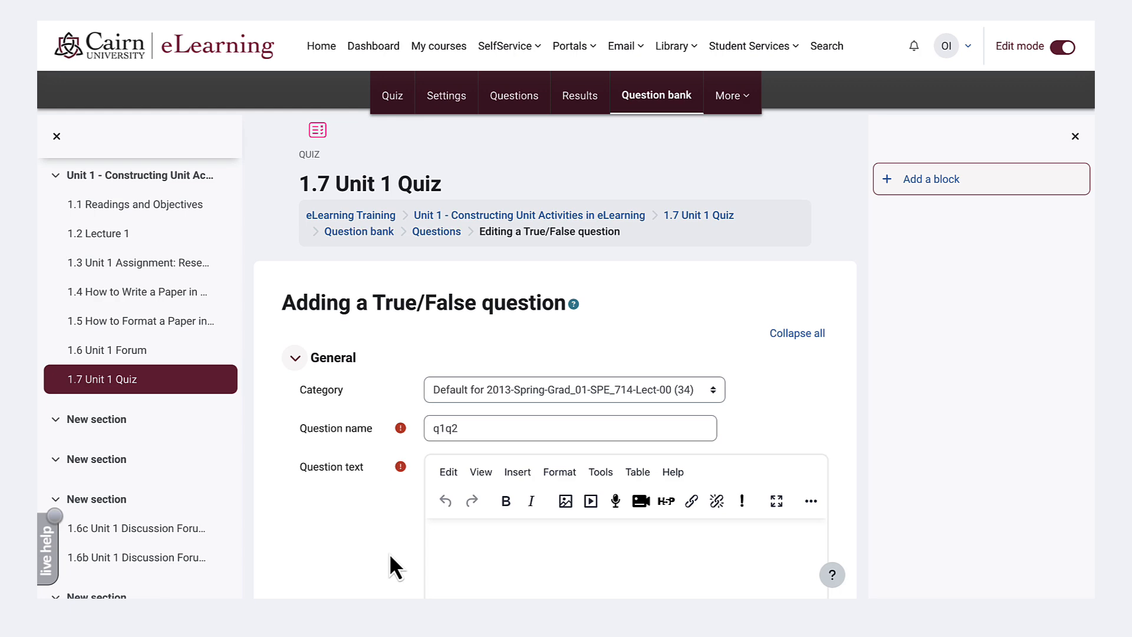
pyautogui.hotkey('ctrl', 'Left')
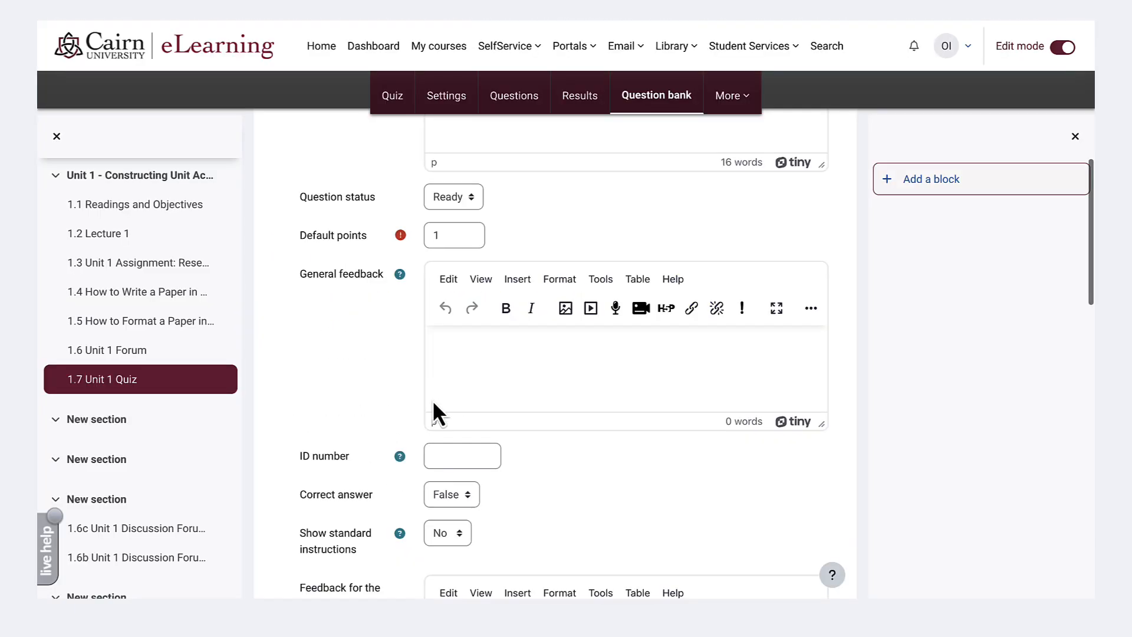
# - Save the True/False question with False as the correct answer and both response feedback fields left blank
pyautogui.scroll(-3, 455, 366)
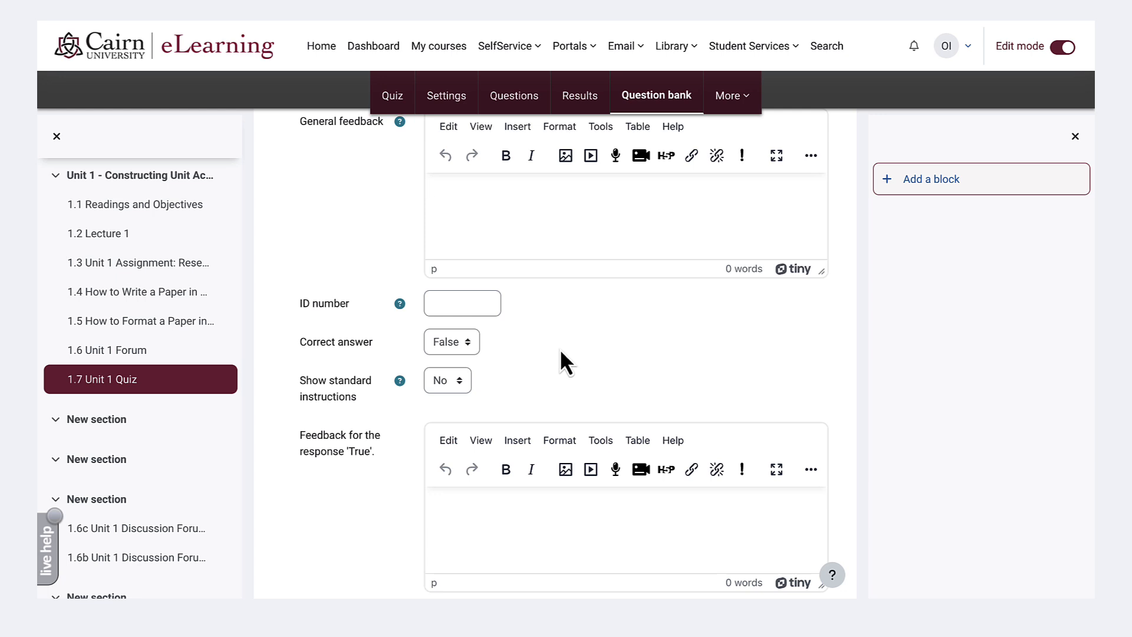
pyautogui.scroll(-2, 331, 511)
pyautogui.scroll(-4, 330, 508)
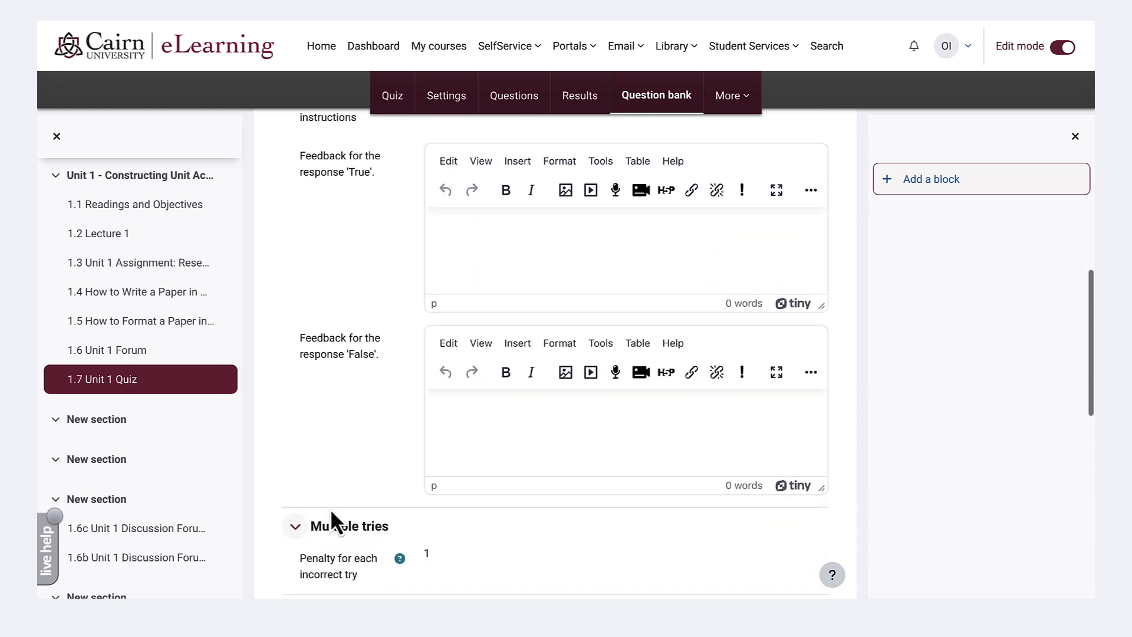
pyautogui.click(504, 252)
pyautogui.click(485, 425)
pyautogui.scroll(-4, 484, 424)
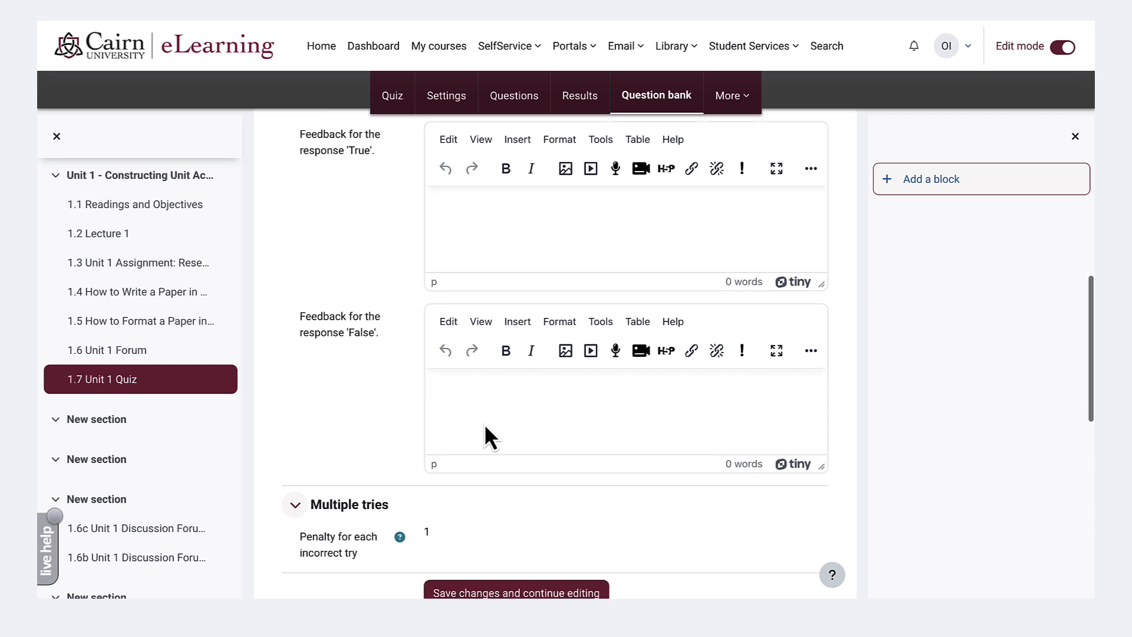
pyautogui.click(459, 450)
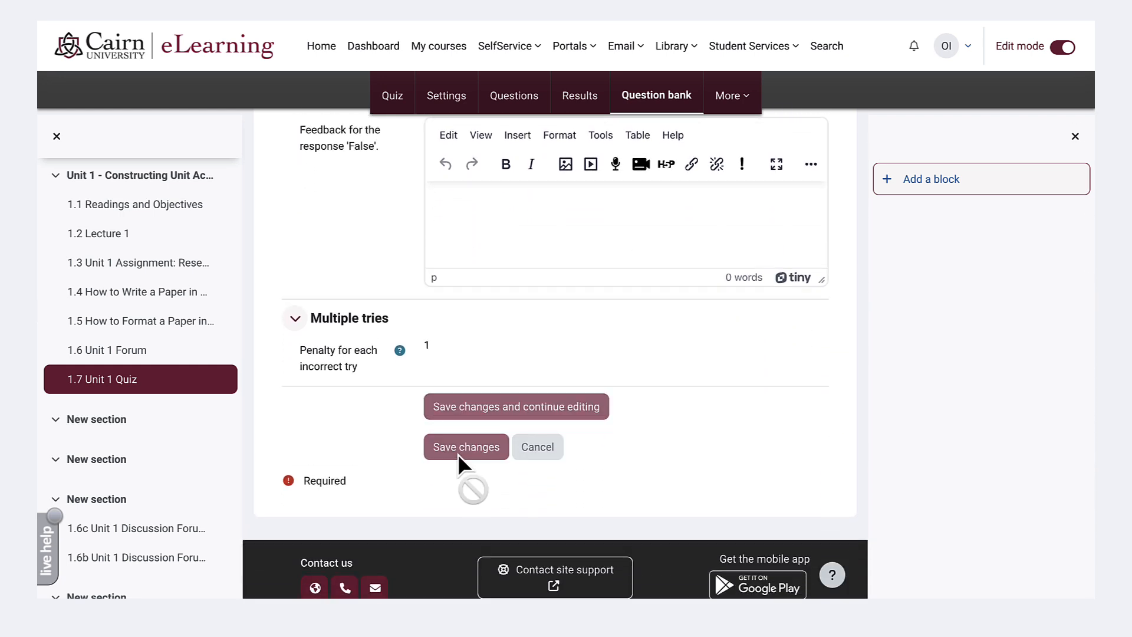
# - Add a new Essay question after the True/False question on page 2 of the quiz
pyautogui.scroll(-2, 465, 458)
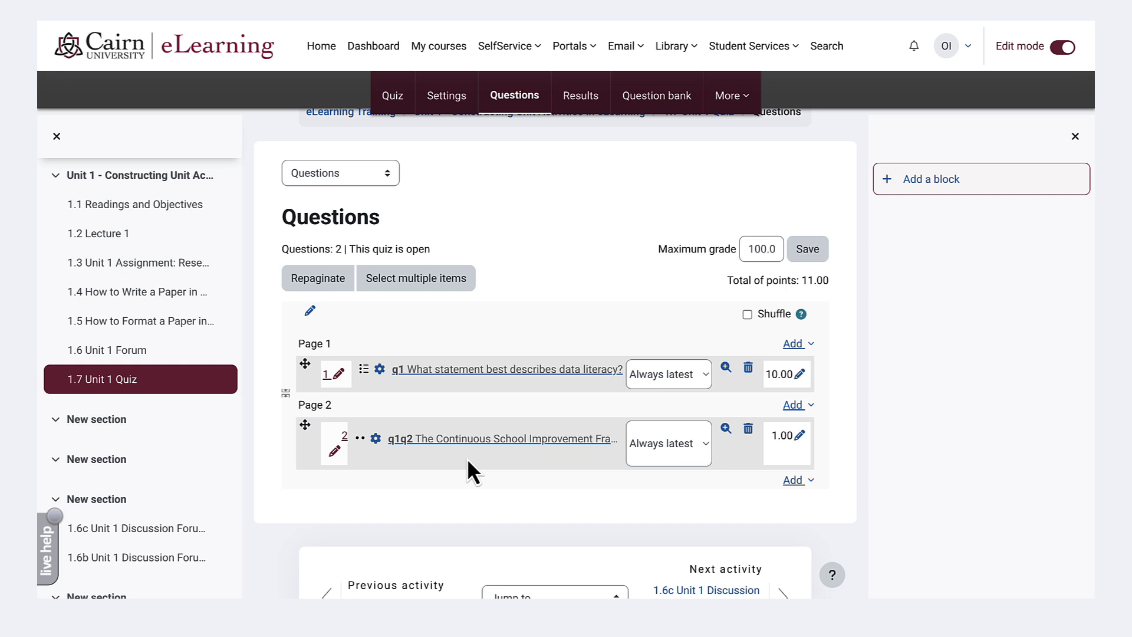
pyautogui.click(792, 480)
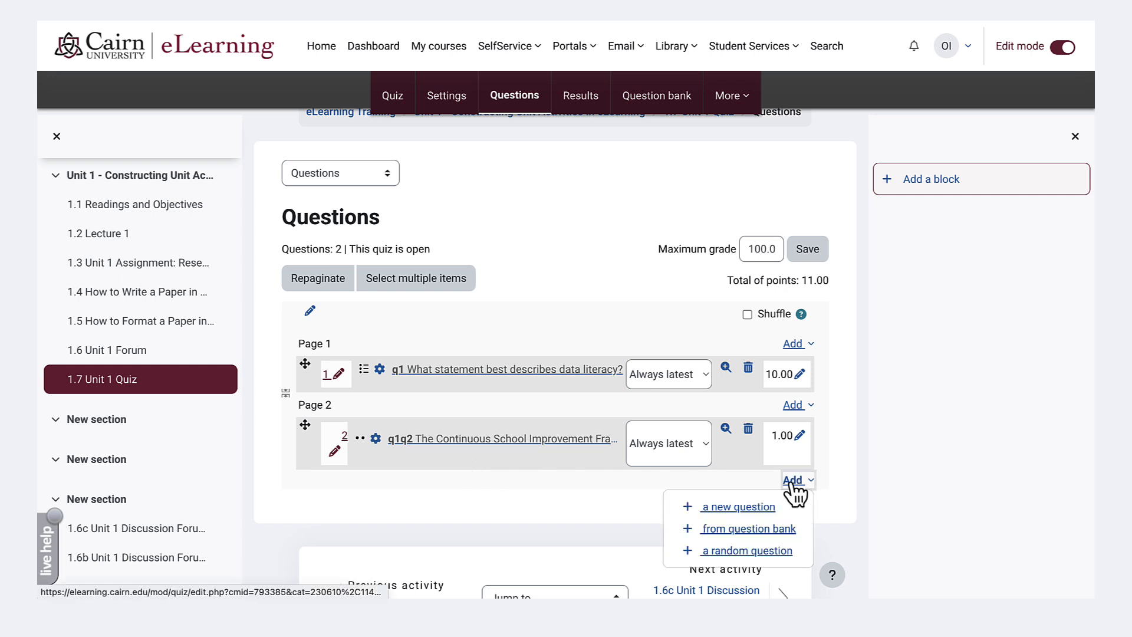
pyautogui.click(740, 508)
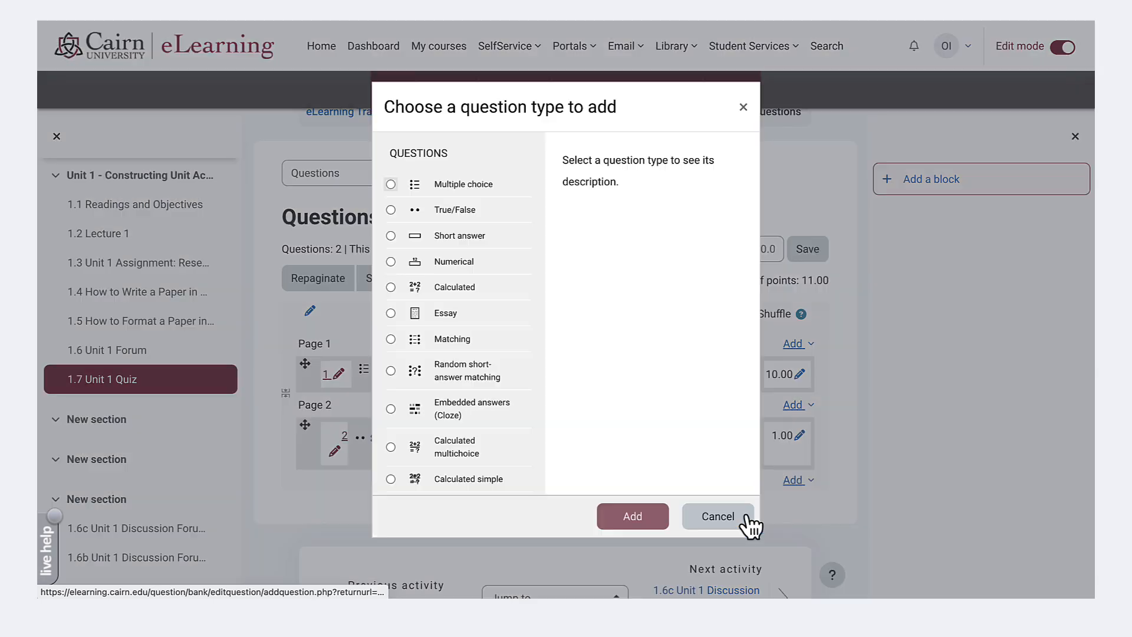
pyautogui.click(440, 314)
pyautogui.click(616, 513)
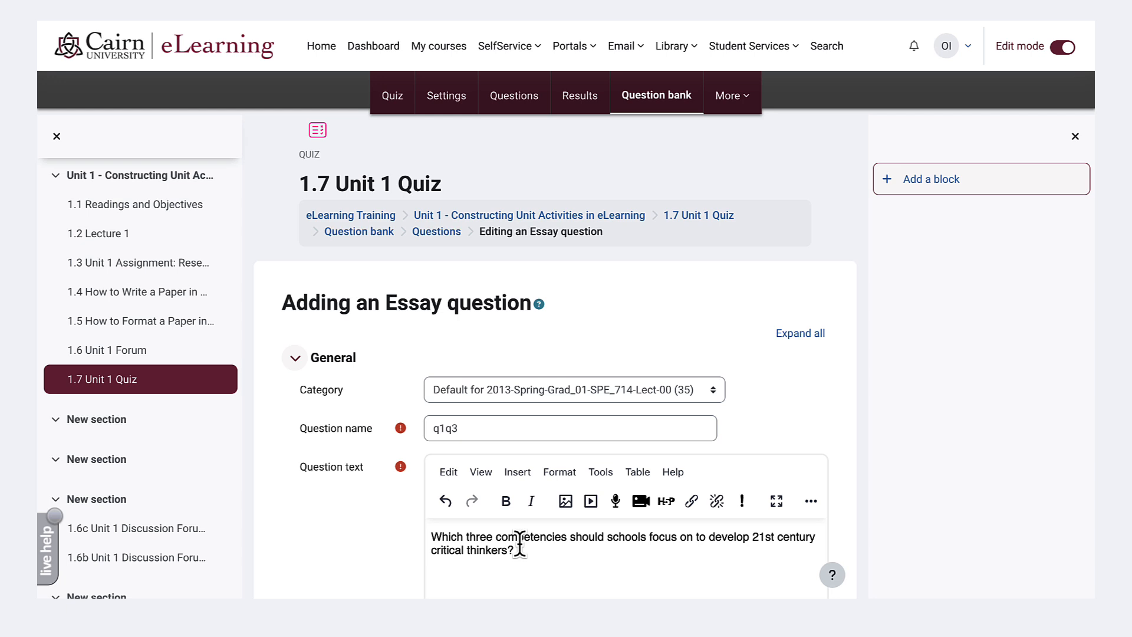
# - Review the Essay question's response options, including the choices for required text and allowed attachments, and the grader information section
pyautogui.scroll(-9, 520, 544)
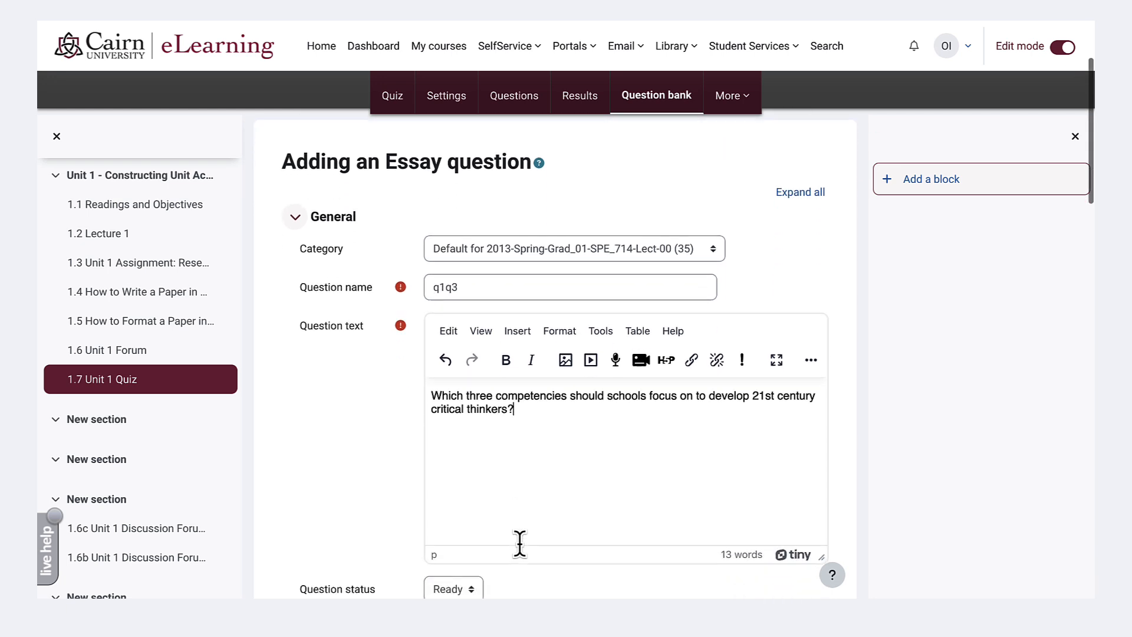
pyautogui.scroll(-4, 520, 544)
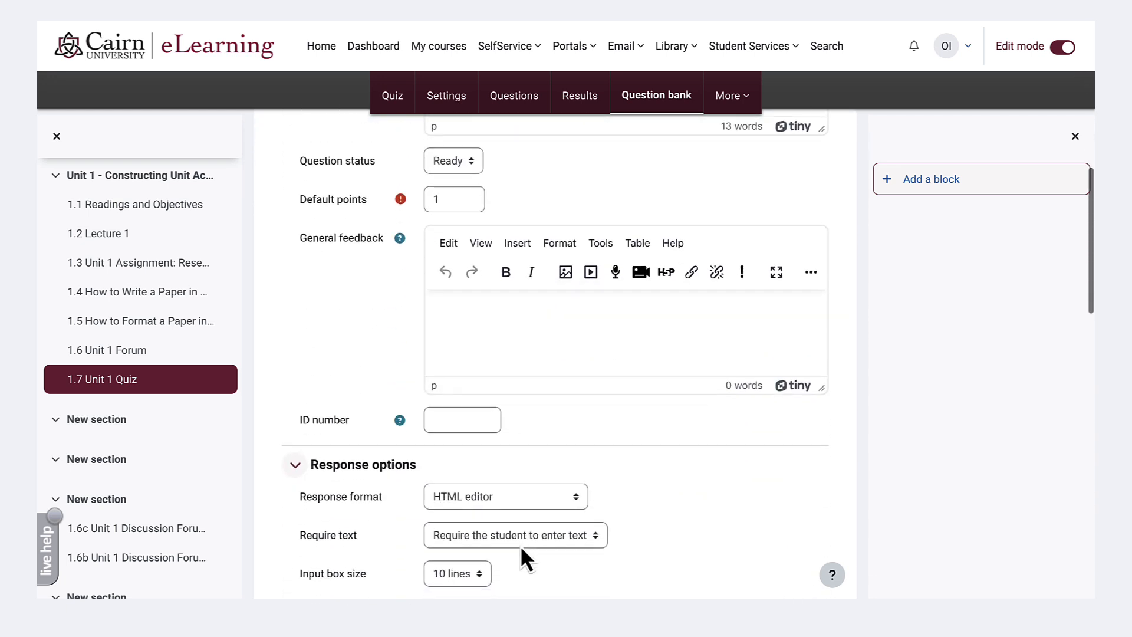
pyautogui.scroll(-1, 520, 544)
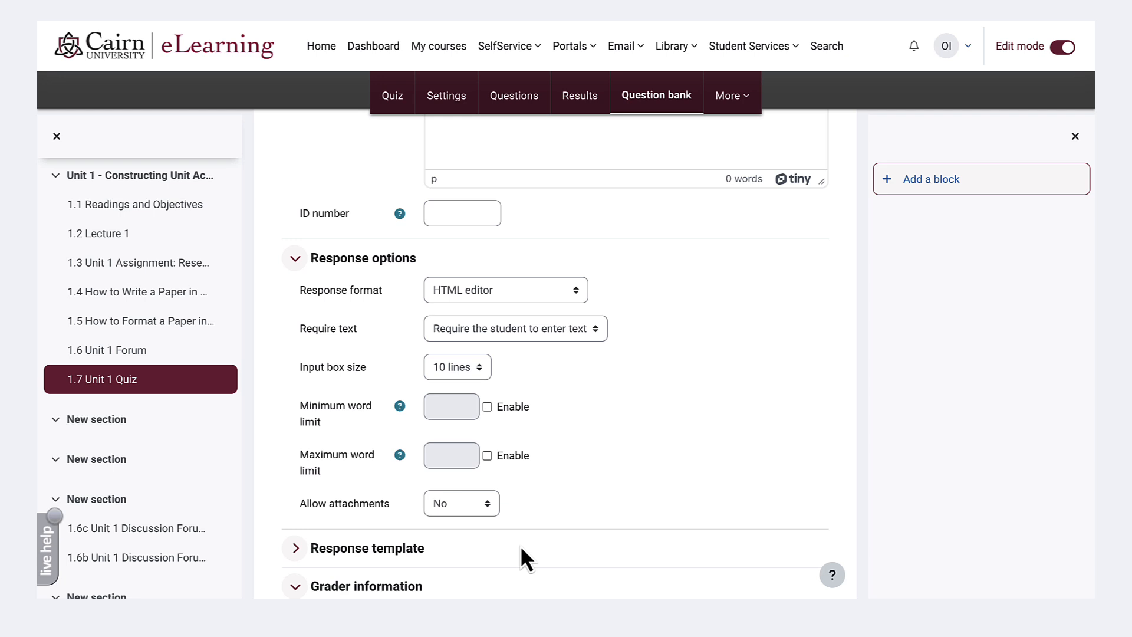
pyautogui.scroll(2, 520, 544)
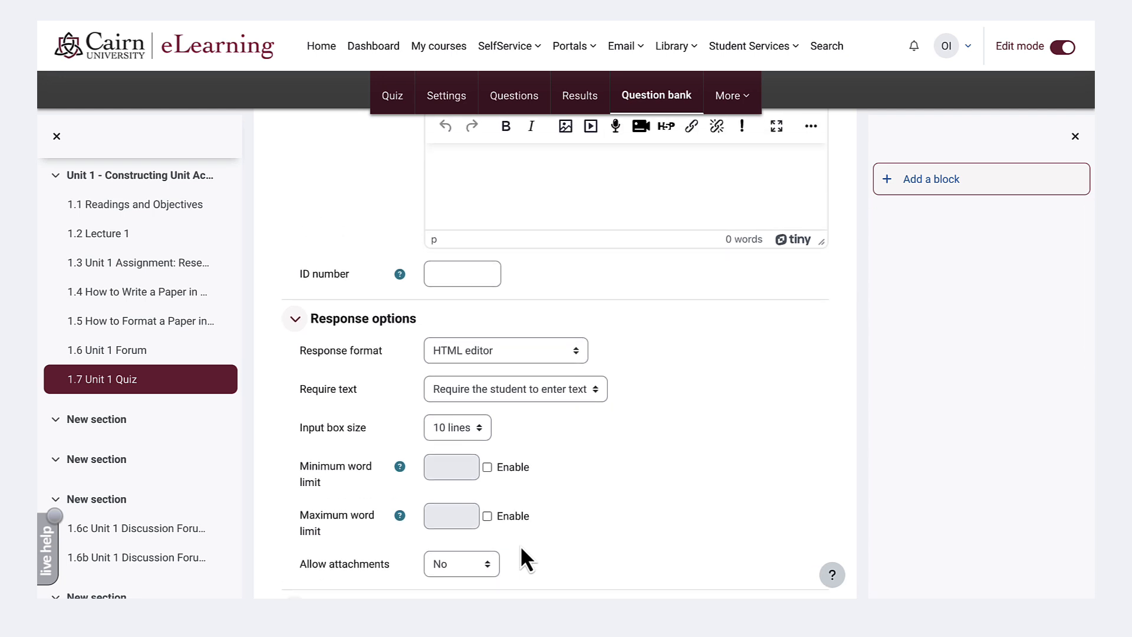
pyautogui.scroll(1, 521, 548)
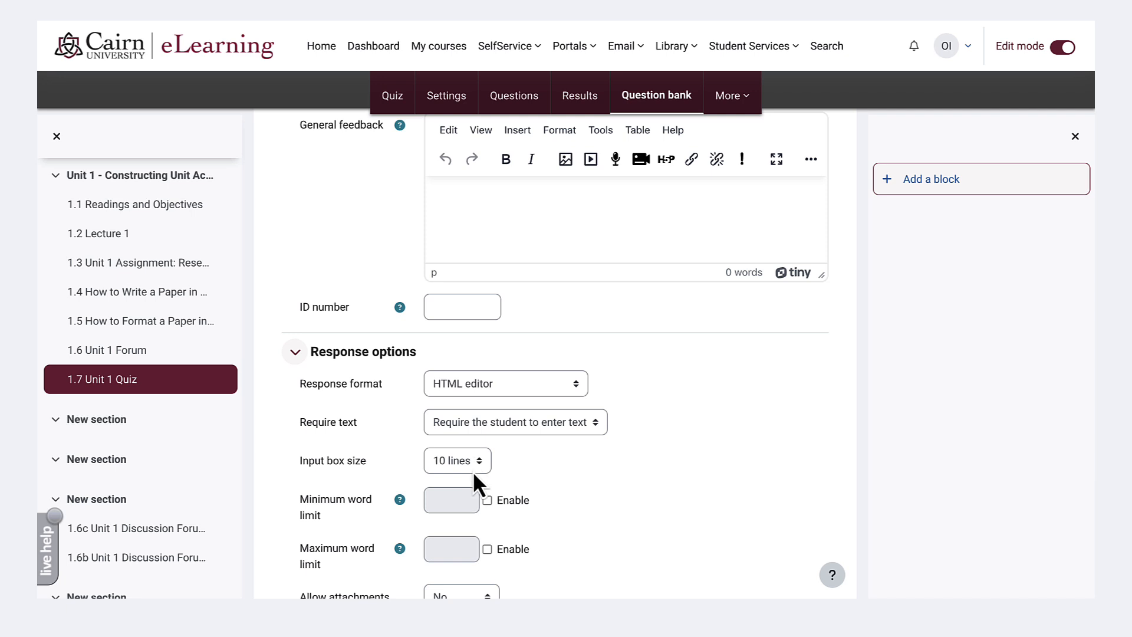
pyautogui.click(526, 421)
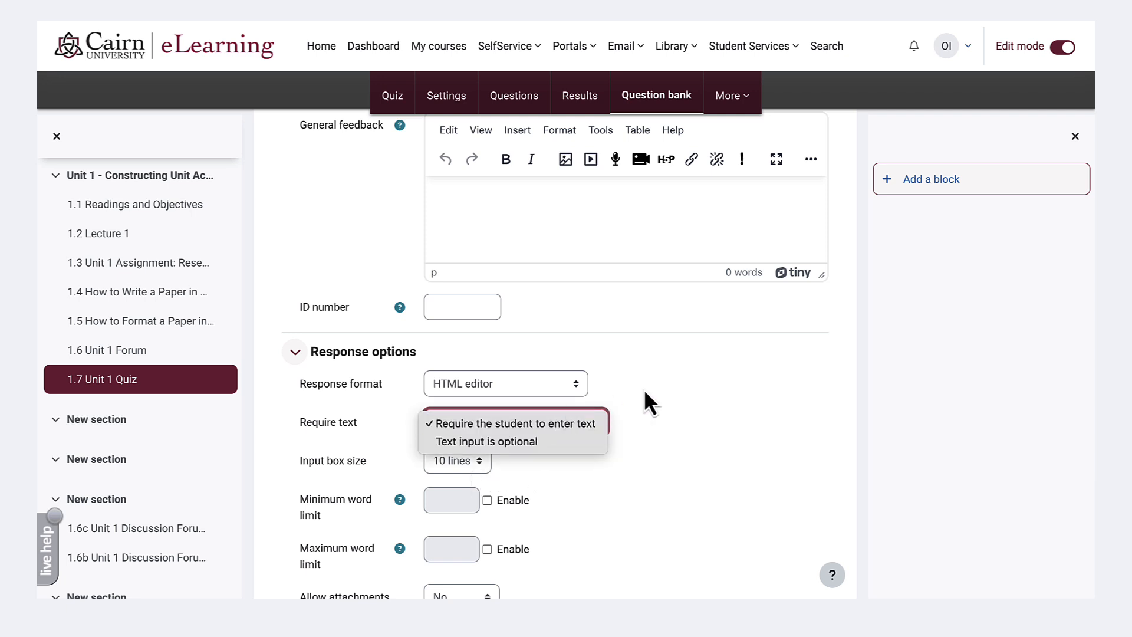
pyautogui.scroll(-5, 654, 390)
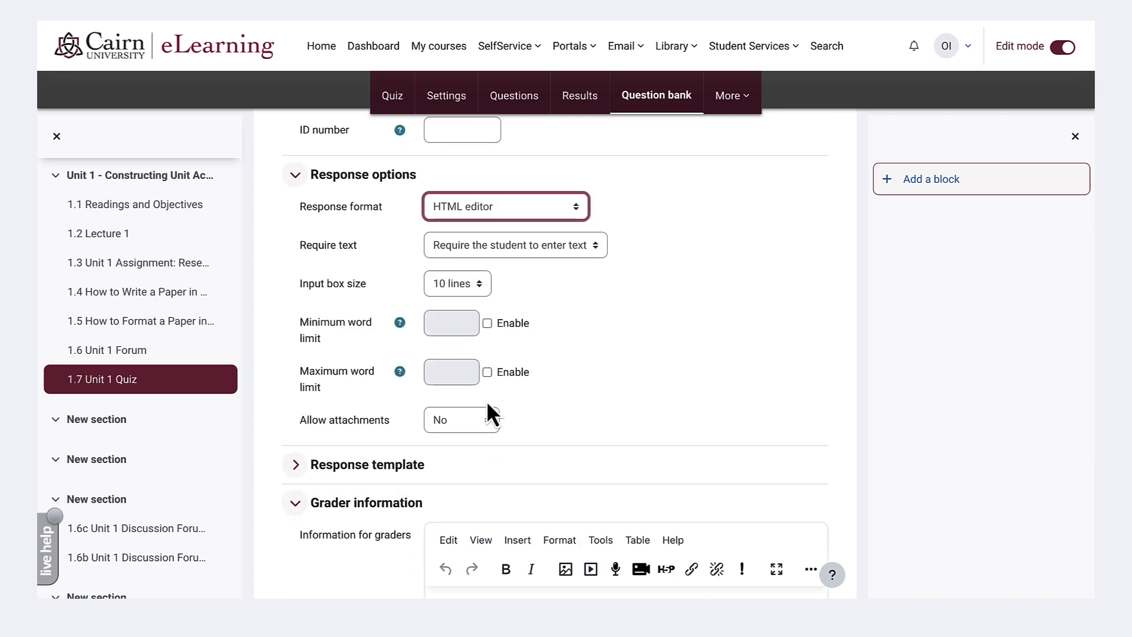
pyautogui.click(470, 419)
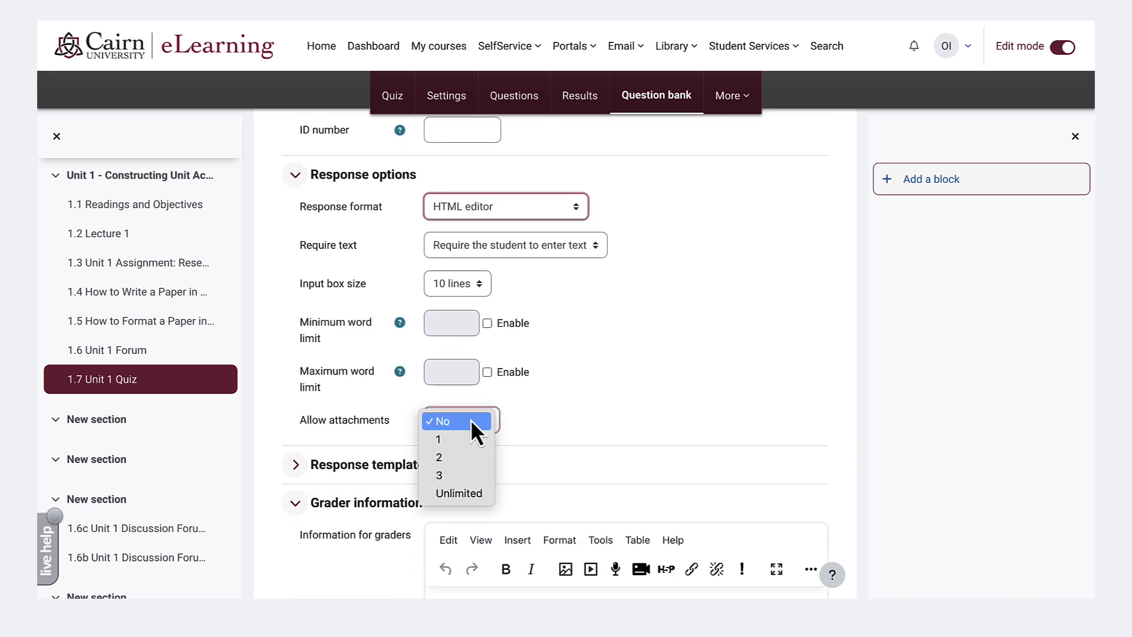
pyautogui.click(589, 382)
pyautogui.scroll(-4, 596, 371)
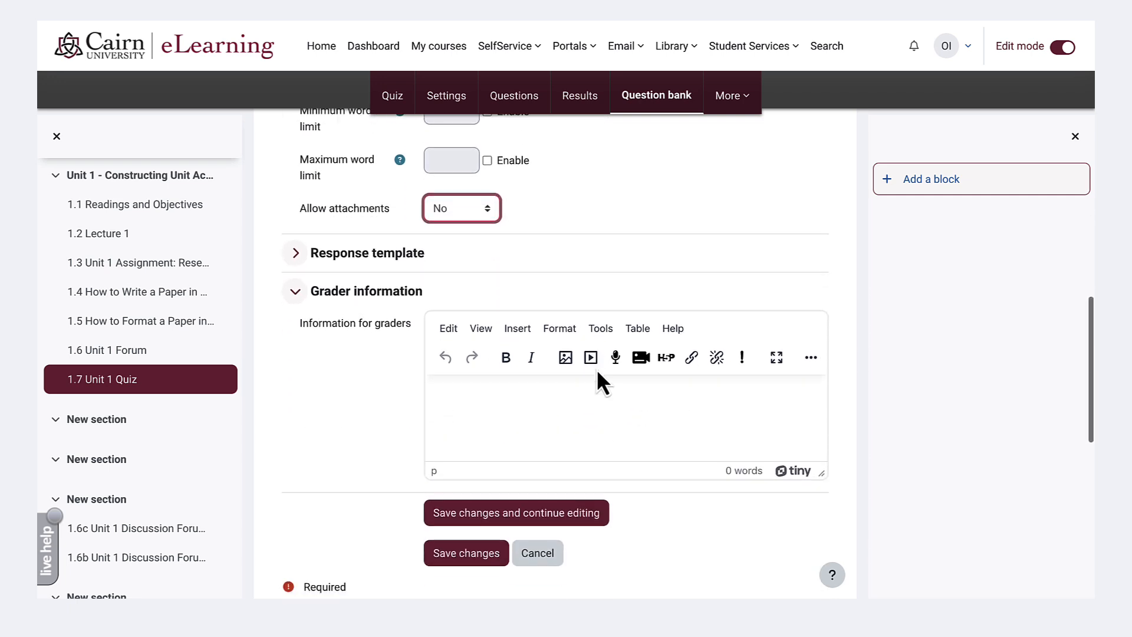
pyautogui.scroll(-1, 596, 369)
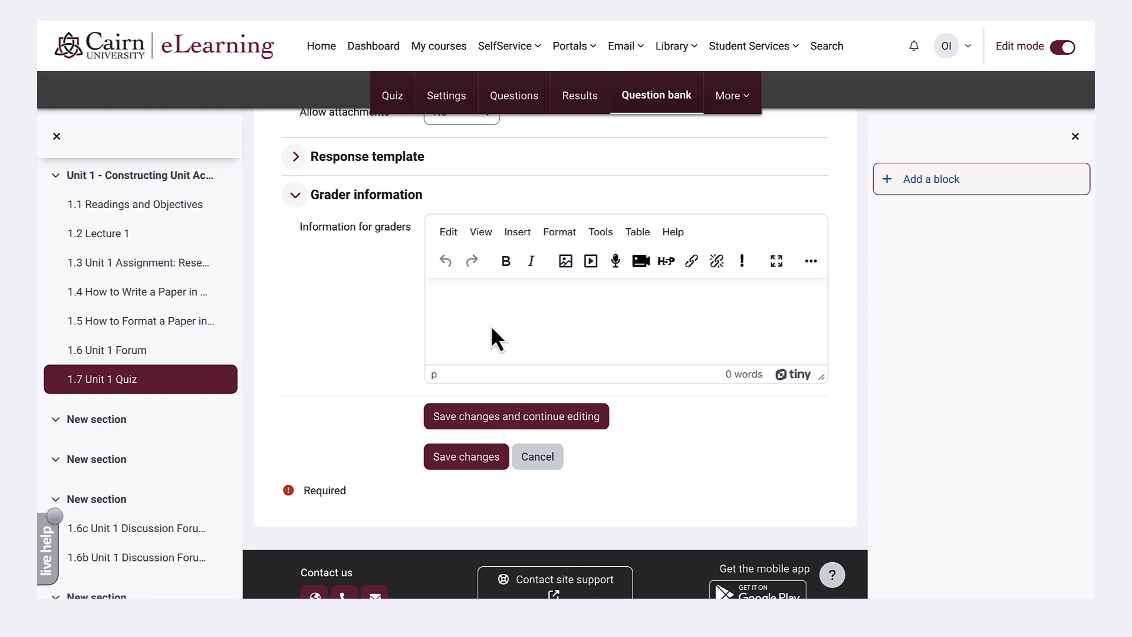
# - Copy the line "Notes for grader: Rigor, Relevance, Engagement" from the Word document into the information for graders, and save the Essay question
pyautogui.hotkey('ctrl', 'Left')
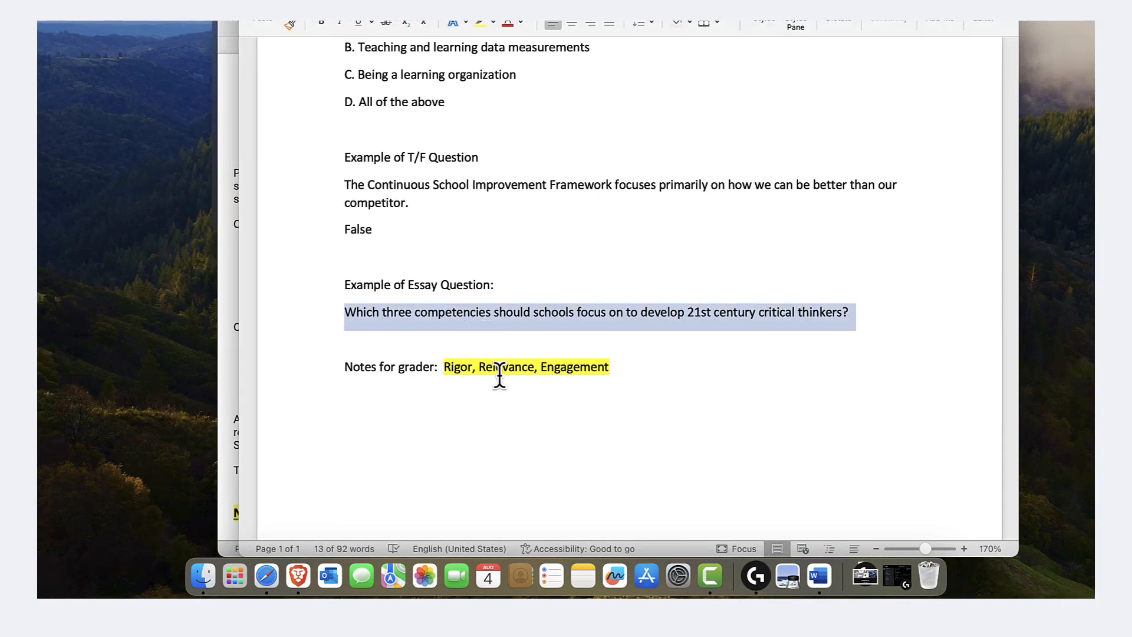
pyautogui.doubleClick(504, 367)
pyautogui.tripleClick(501, 379)
pyautogui.hotkey('ctrl', 'c')
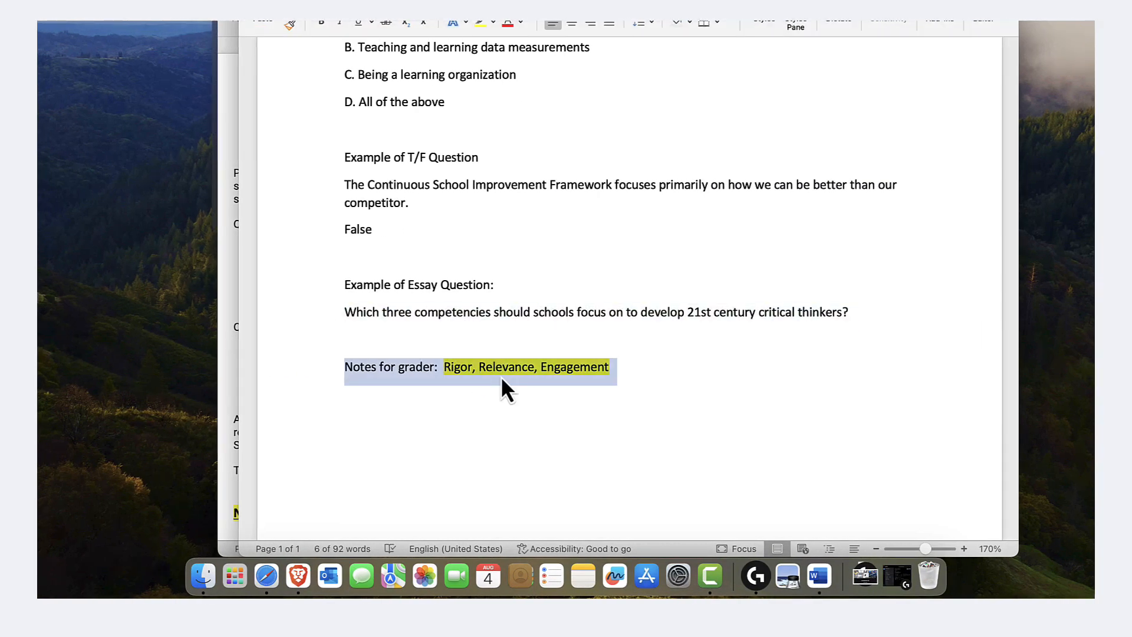
pyautogui.hotkey('ctrl', 'Right')
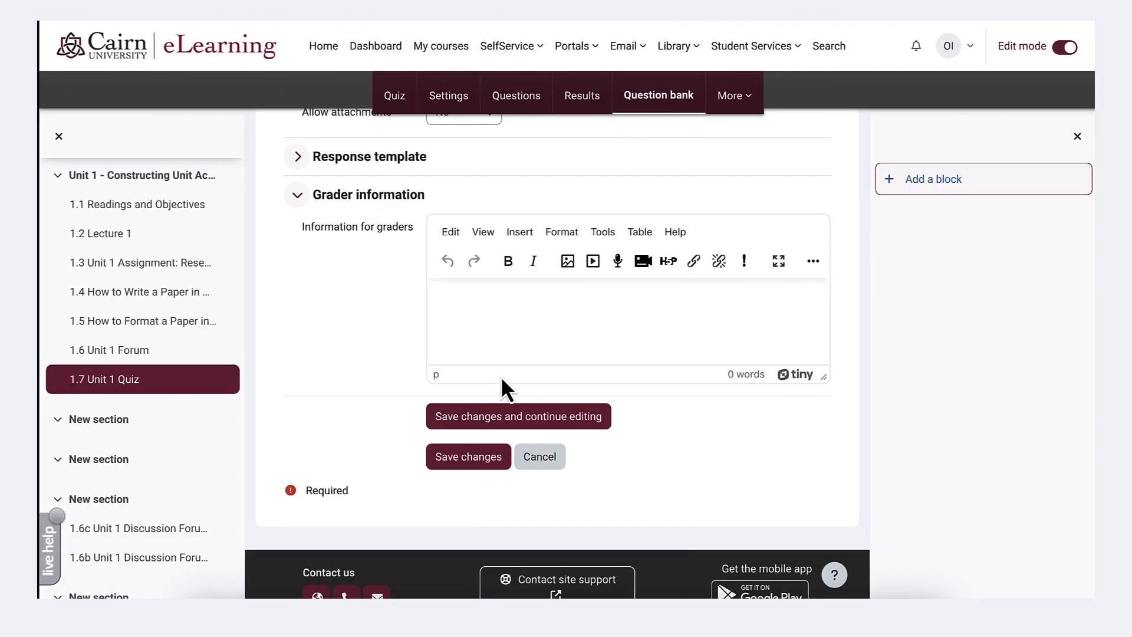
pyautogui.click(507, 342)
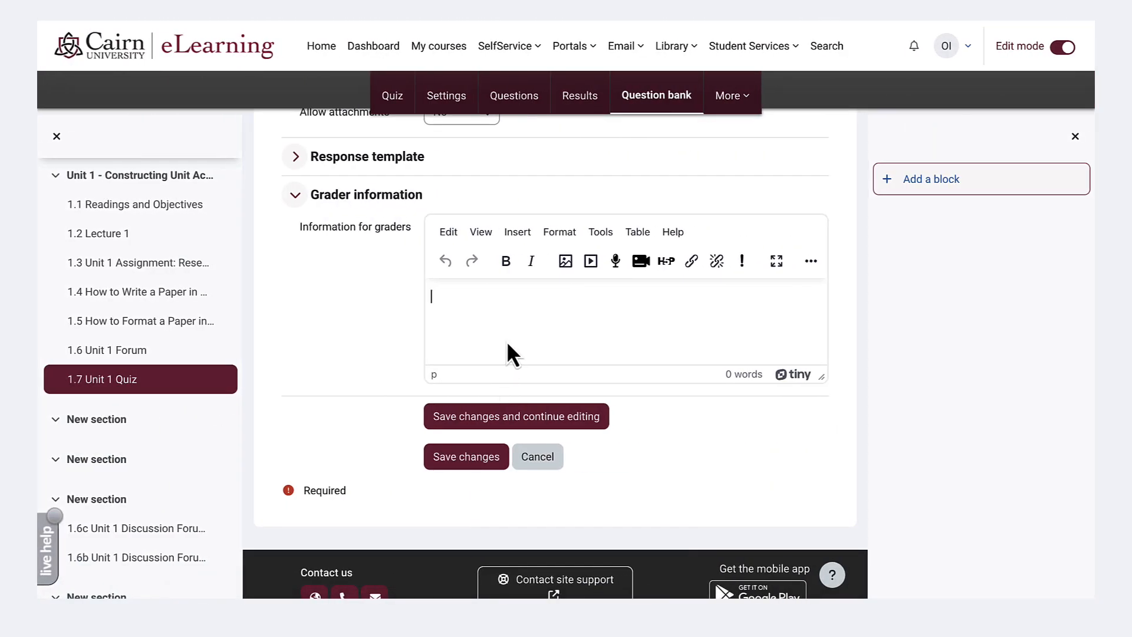
pyautogui.hotkey('ctrl', 'v')
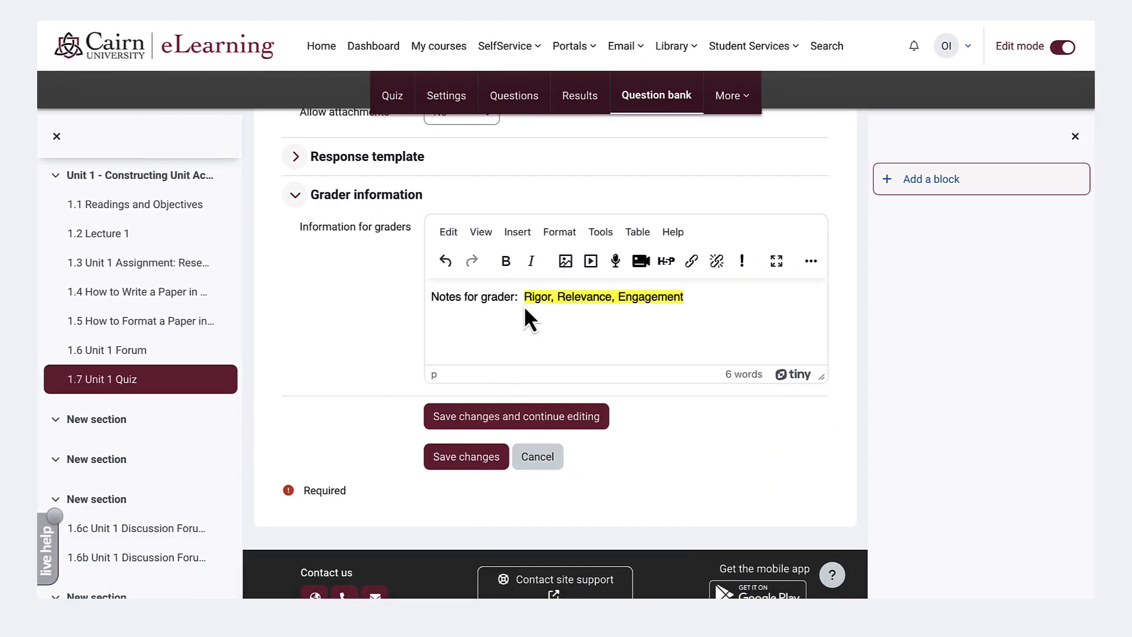
pyautogui.click(475, 467)
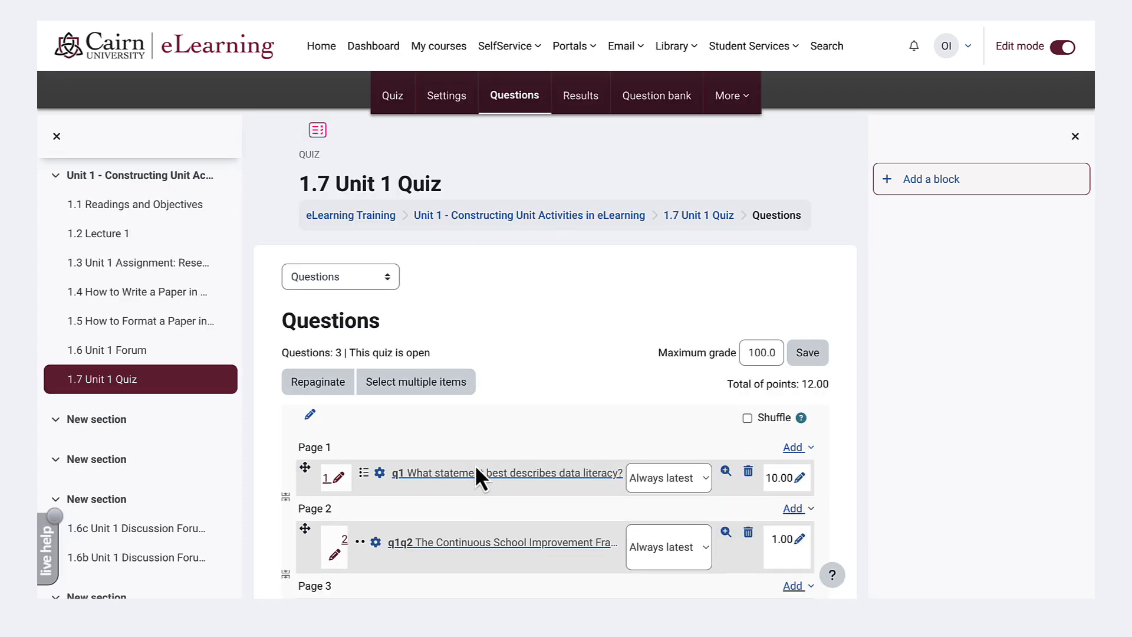
# - Set the points for the True/False question q1q2 to 15 and for the Essay question q1q3 to 30
pyautogui.scroll(-3, 547, 391)
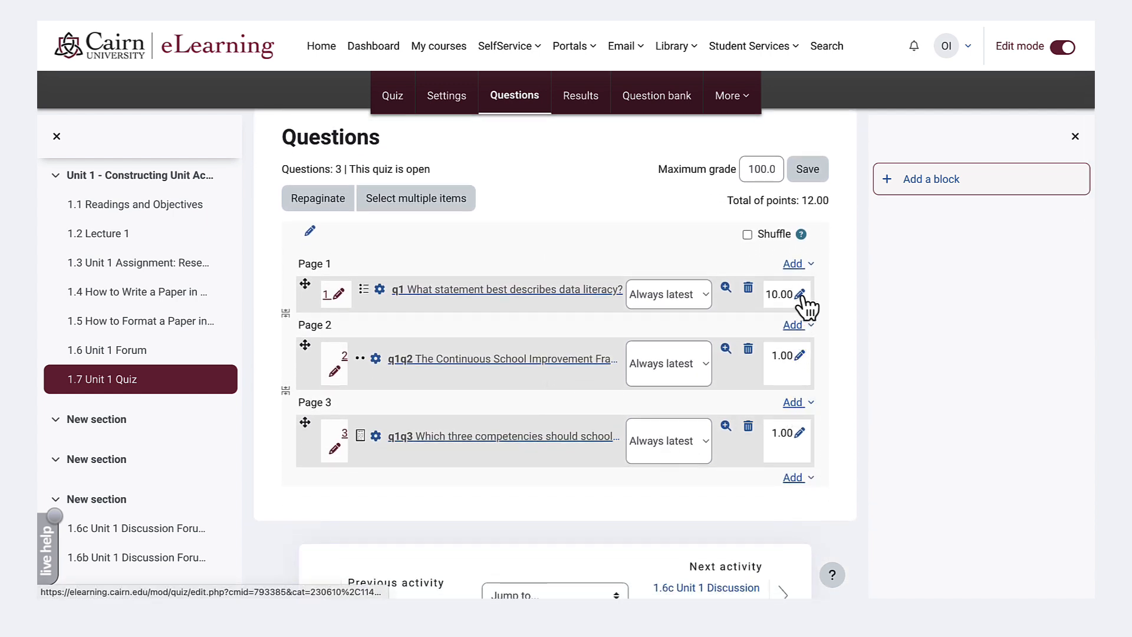
pyautogui.click(799, 355)
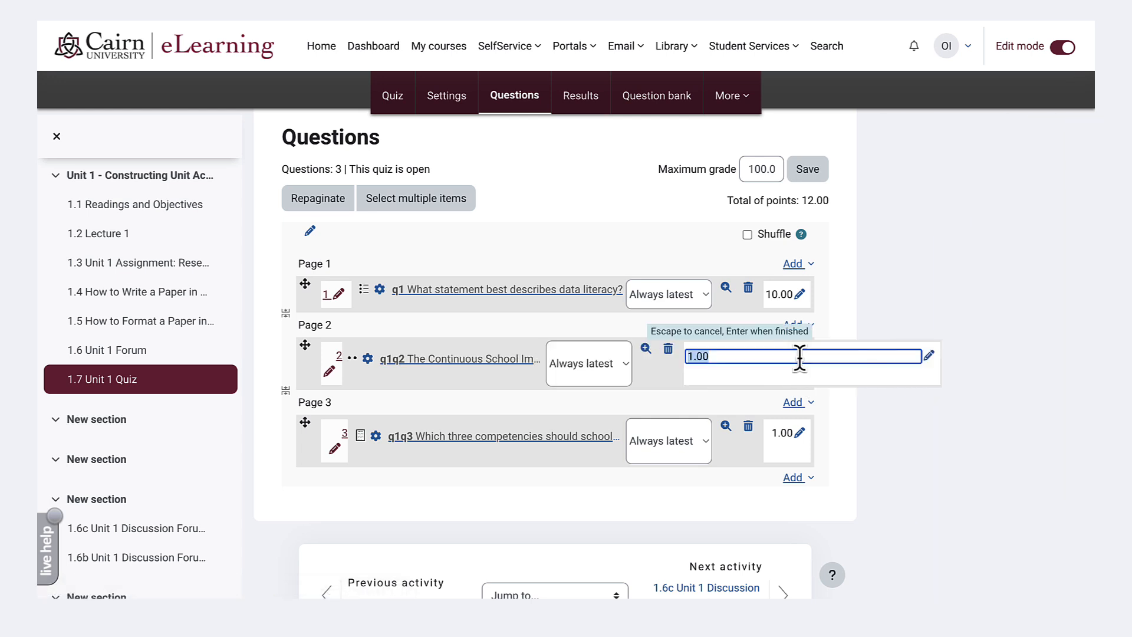
pyautogui.write('15')
pyautogui.press('Return')
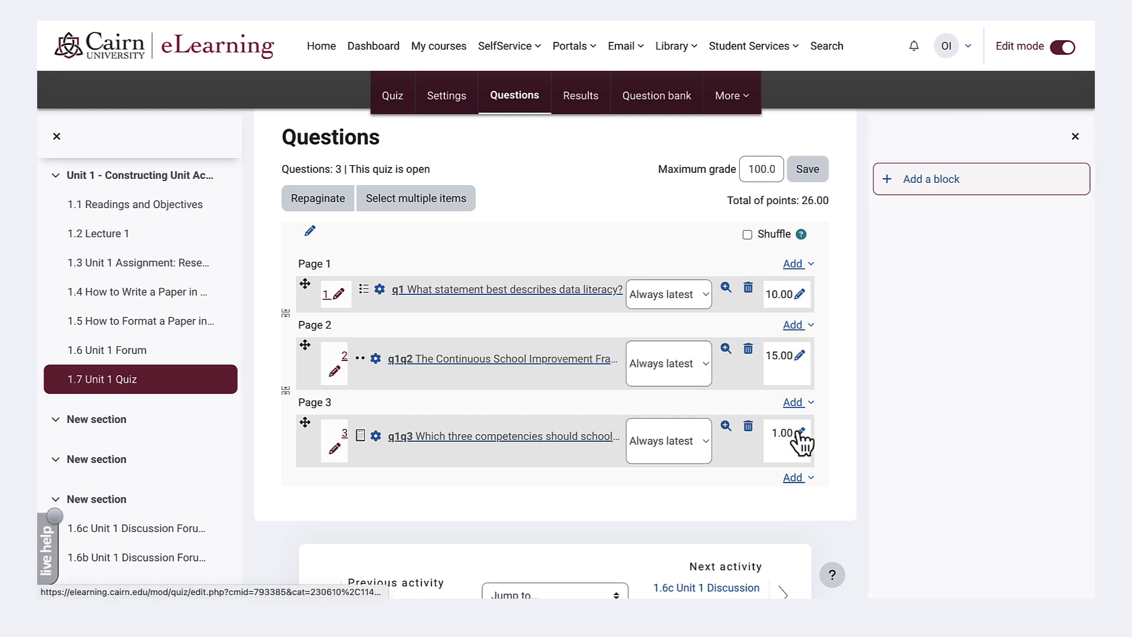
pyautogui.click(798, 433)
pyautogui.write('3')
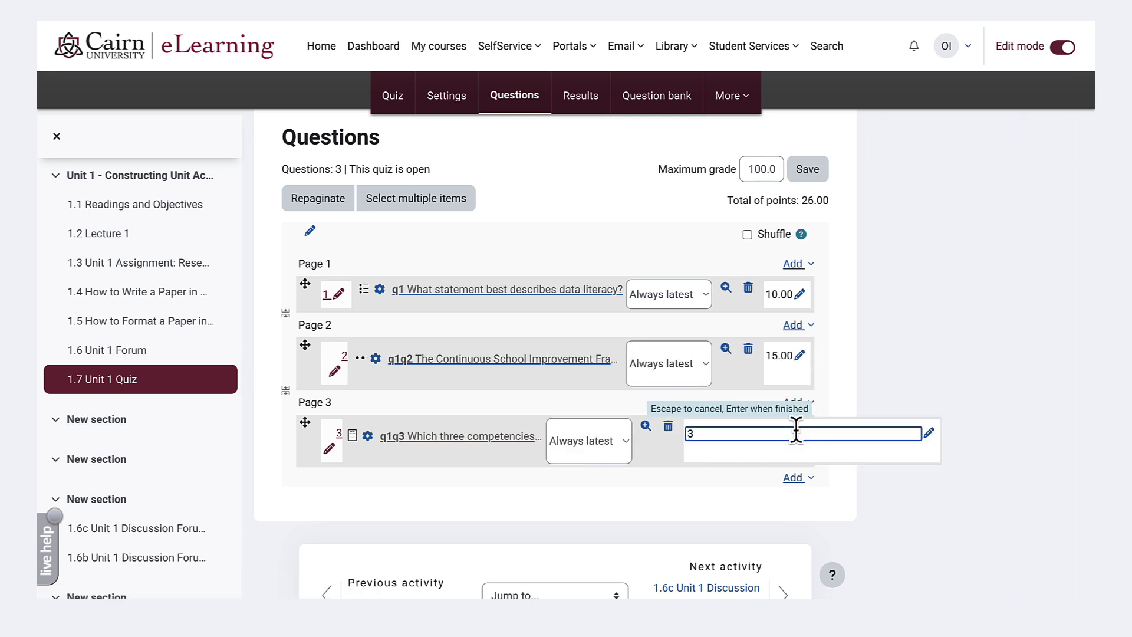
pyautogui.write('0')
pyautogui.press('Return')
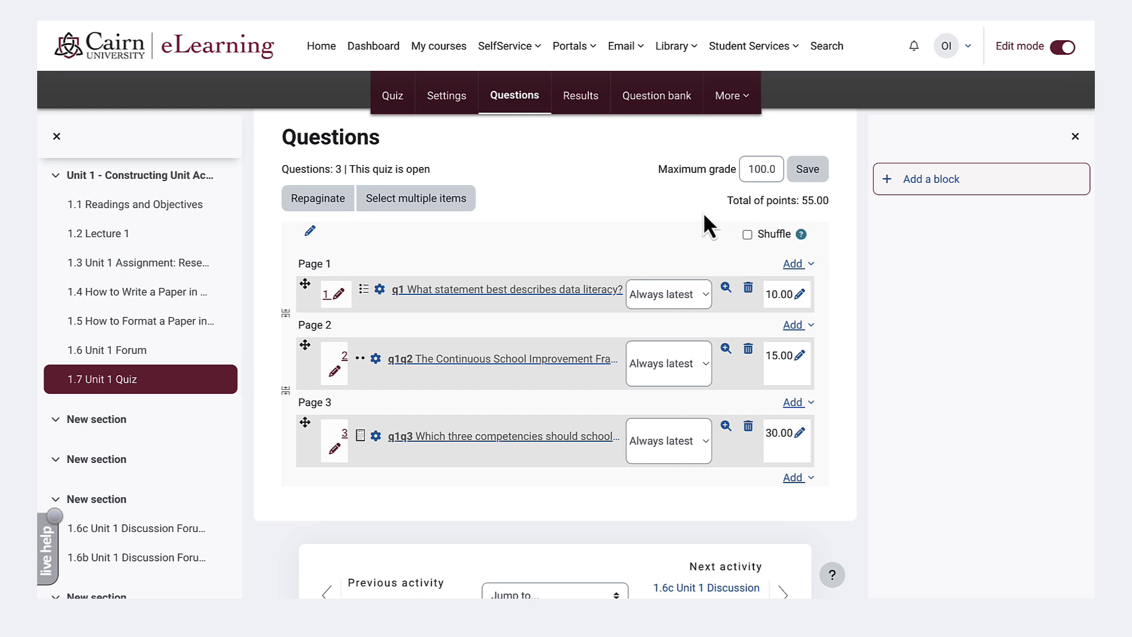
# - Turn on shuffling of the quiz questions
pyautogui.doubleClick(769, 170)
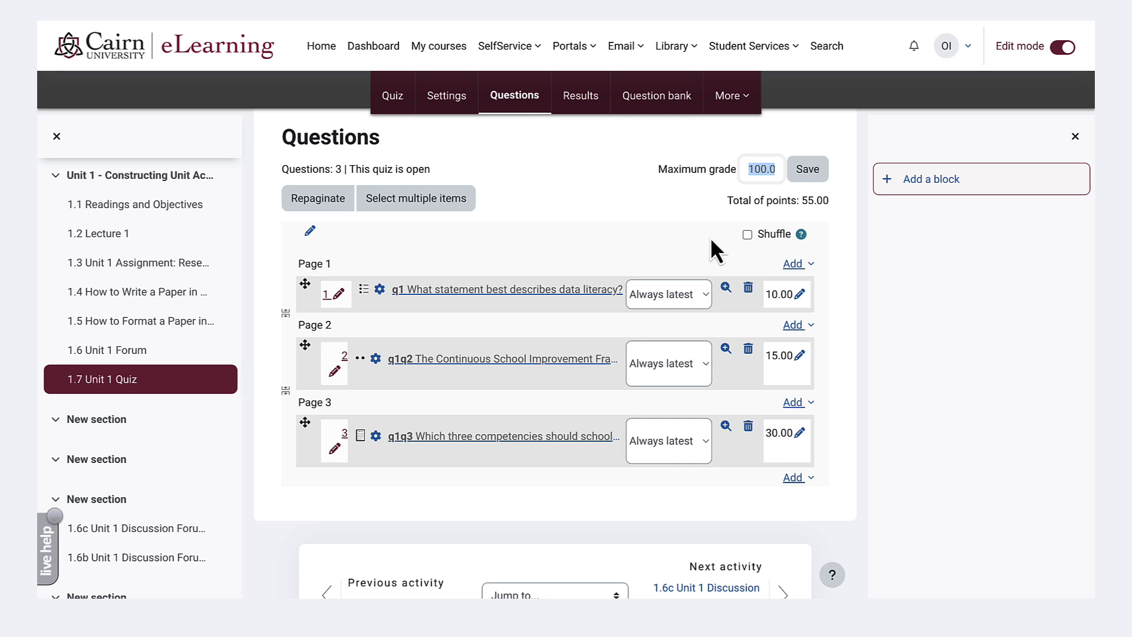
pyautogui.click(747, 235)
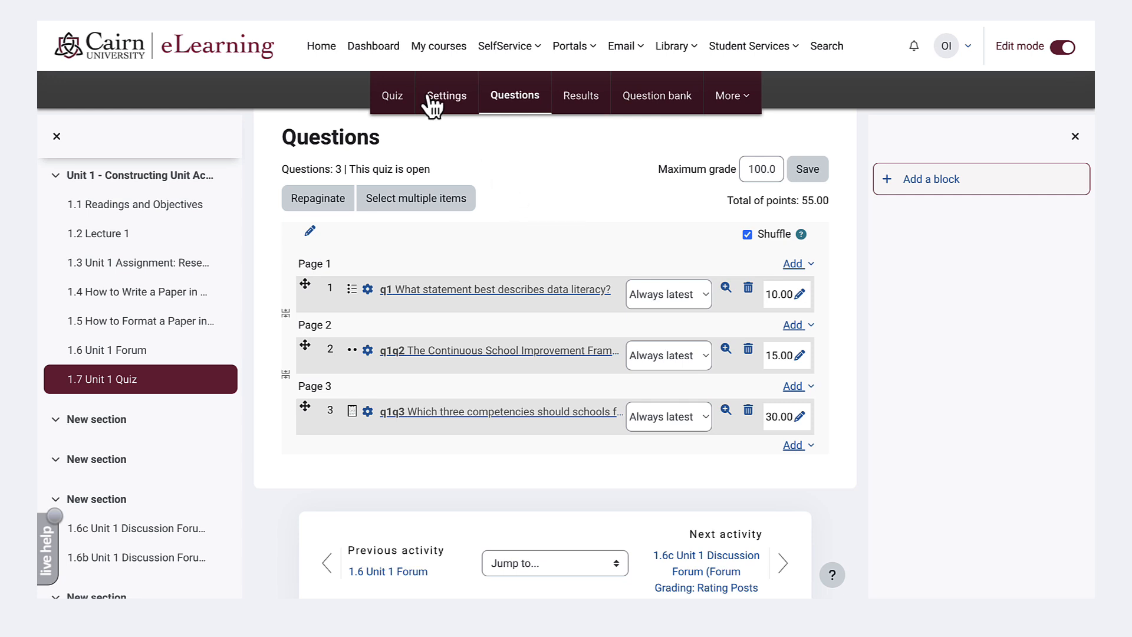
# - Go to the quiz's main page and start a preview attempt of 1.7 Unit 1 Quiz
pyautogui.click(394, 98)
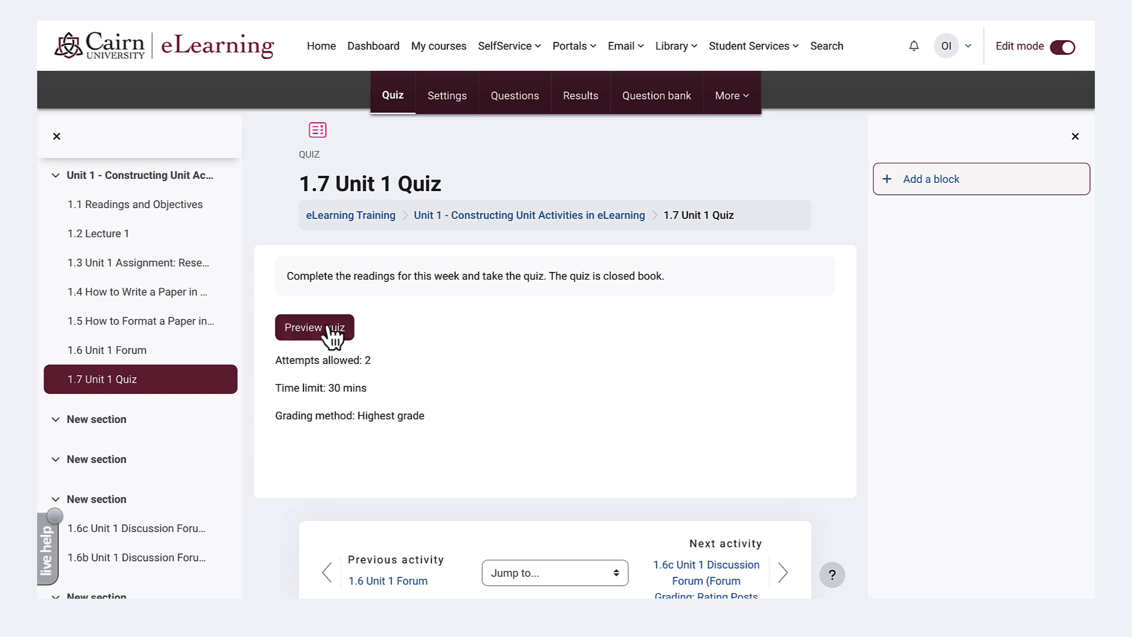
pyautogui.click(328, 334)
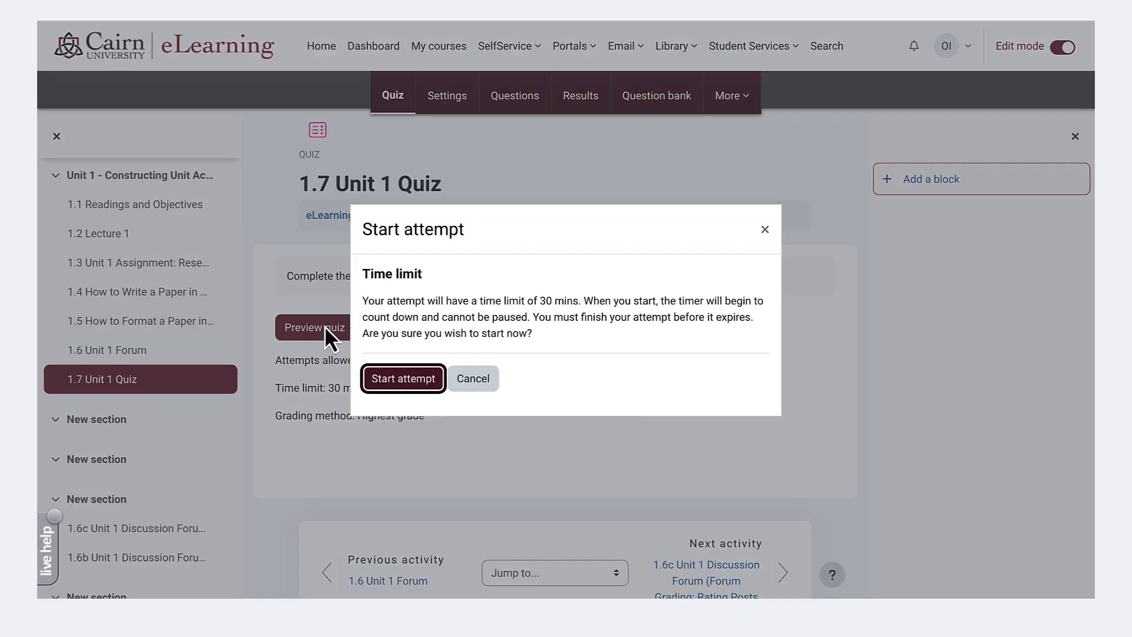
pyautogui.press('Return')
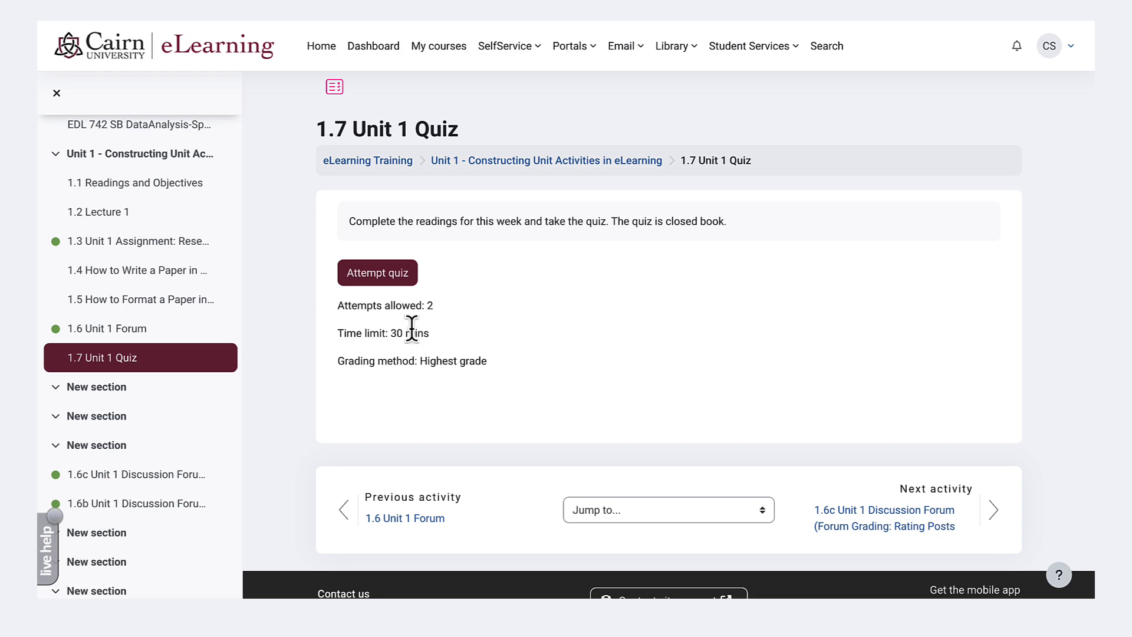
# - Start a student attempt at the quiz, answering question 1 with "Teaching and learning data measurements" and question 2 with True
pyautogui.click(393, 272)
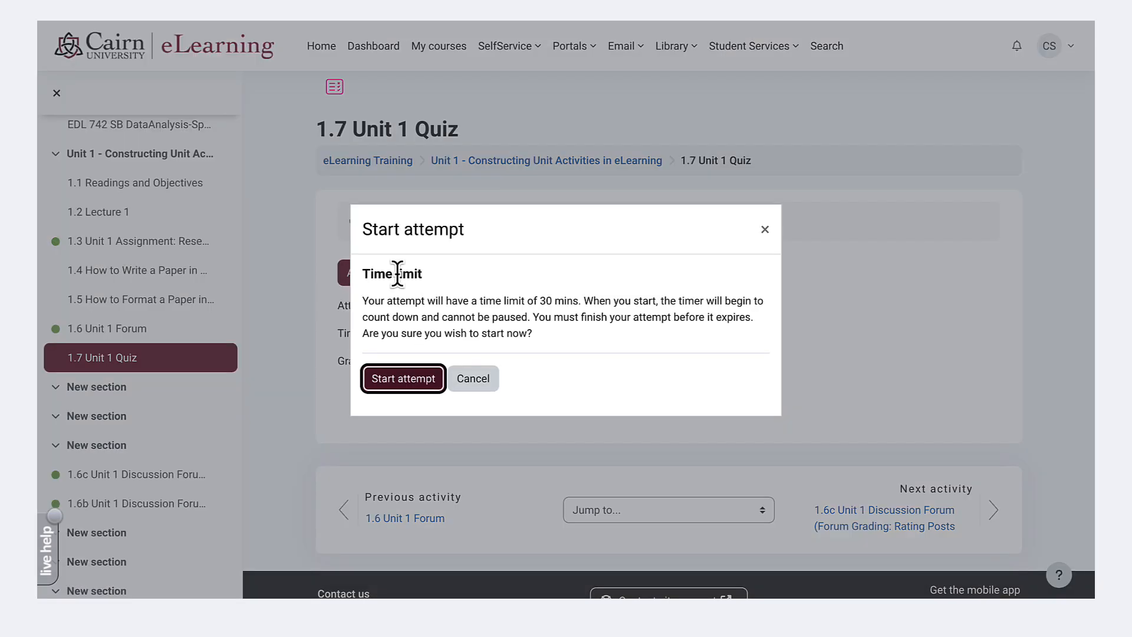
pyautogui.click(411, 382)
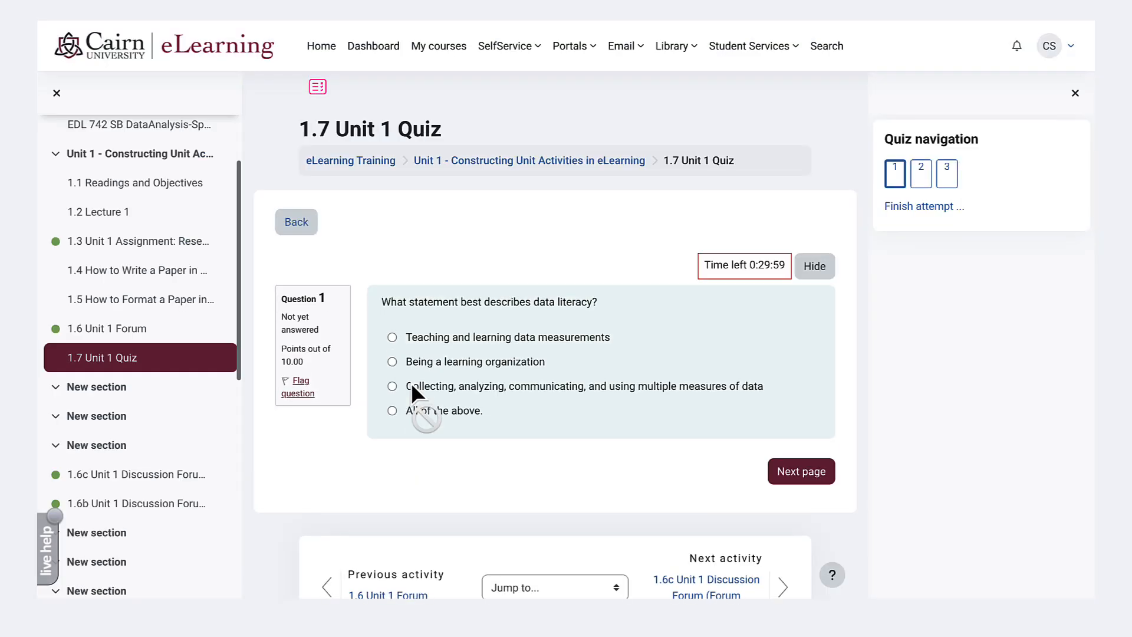
pyautogui.click(419, 337)
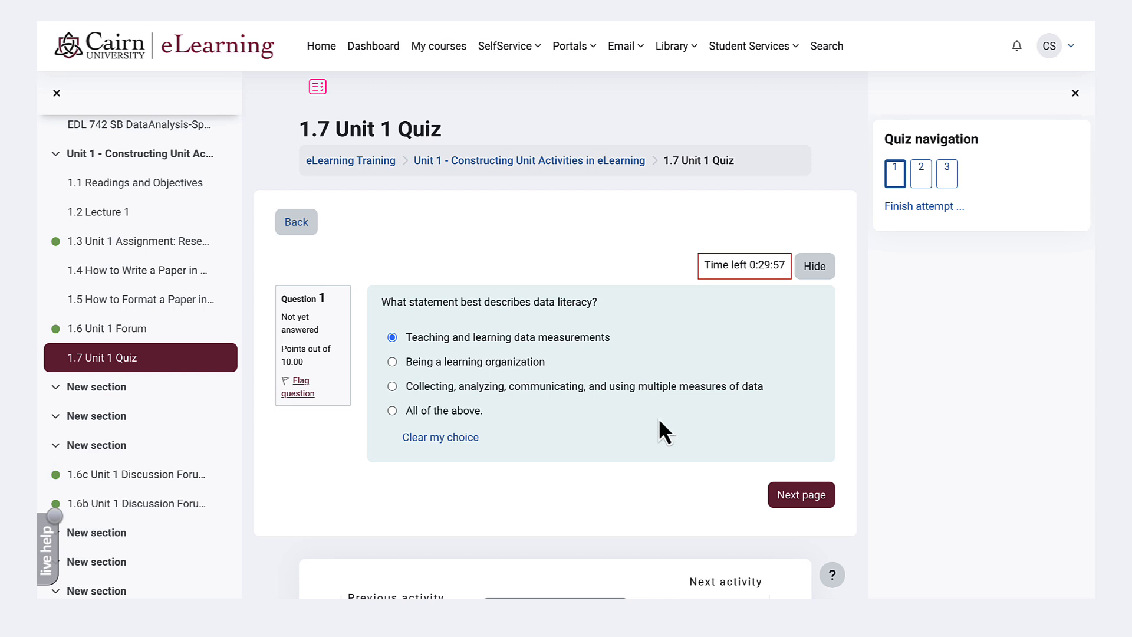
pyautogui.click(801, 496)
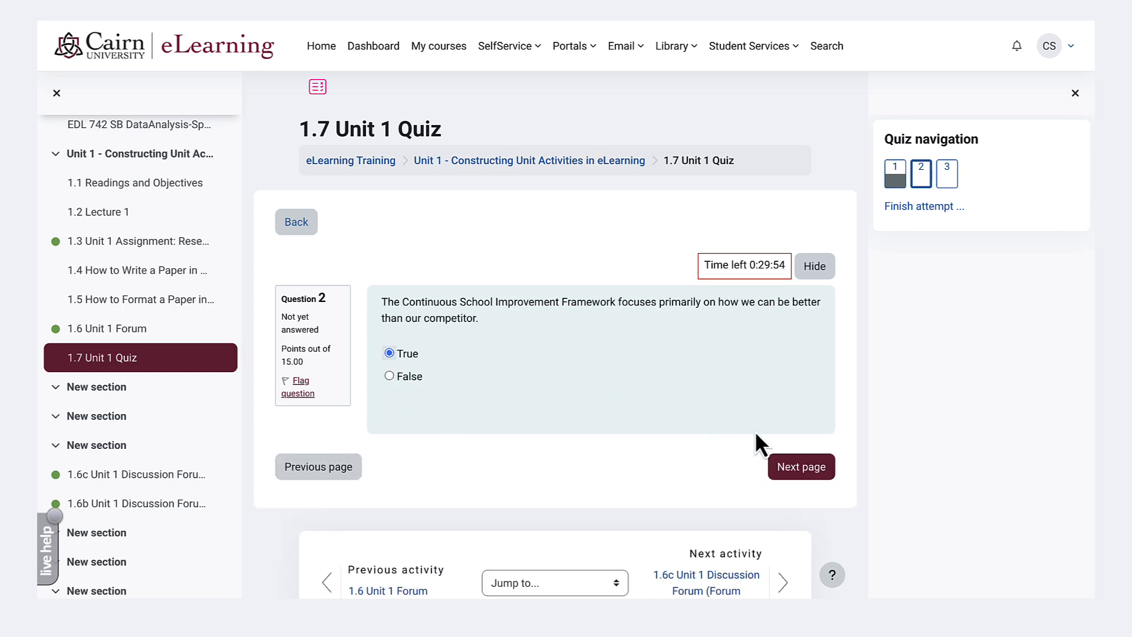
pyautogui.click(778, 467)
# - Answer the essay question with "Here is my response: Rigor, Relevance, Engagement"
pyautogui.click(523, 455)
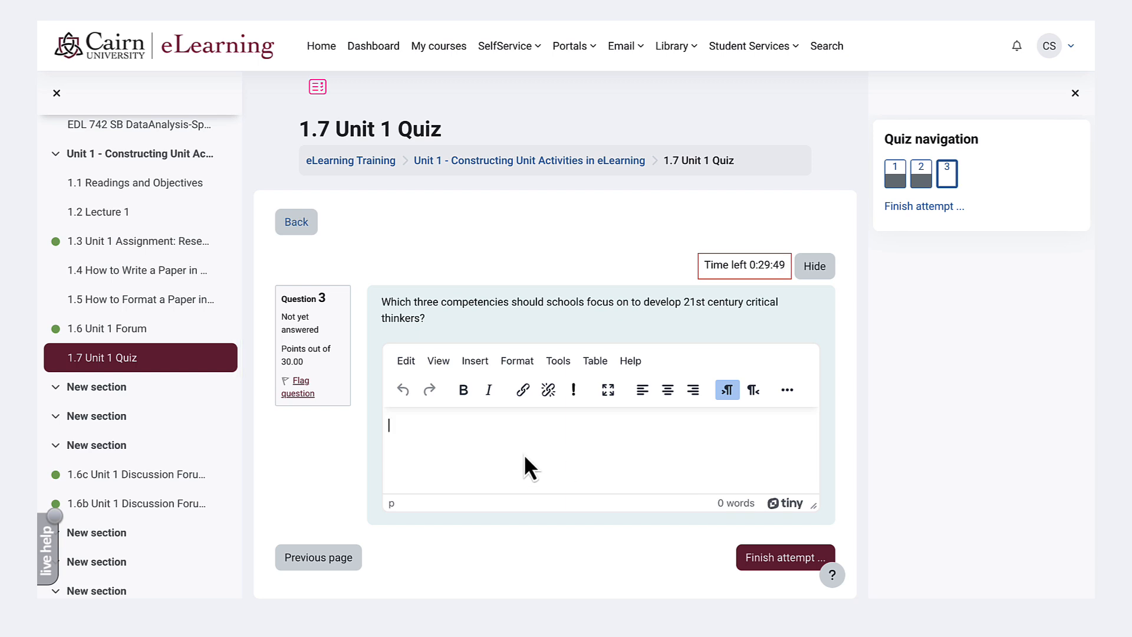
pyautogui.write('Here is my response:  Rigor, Relevance, Engagement')
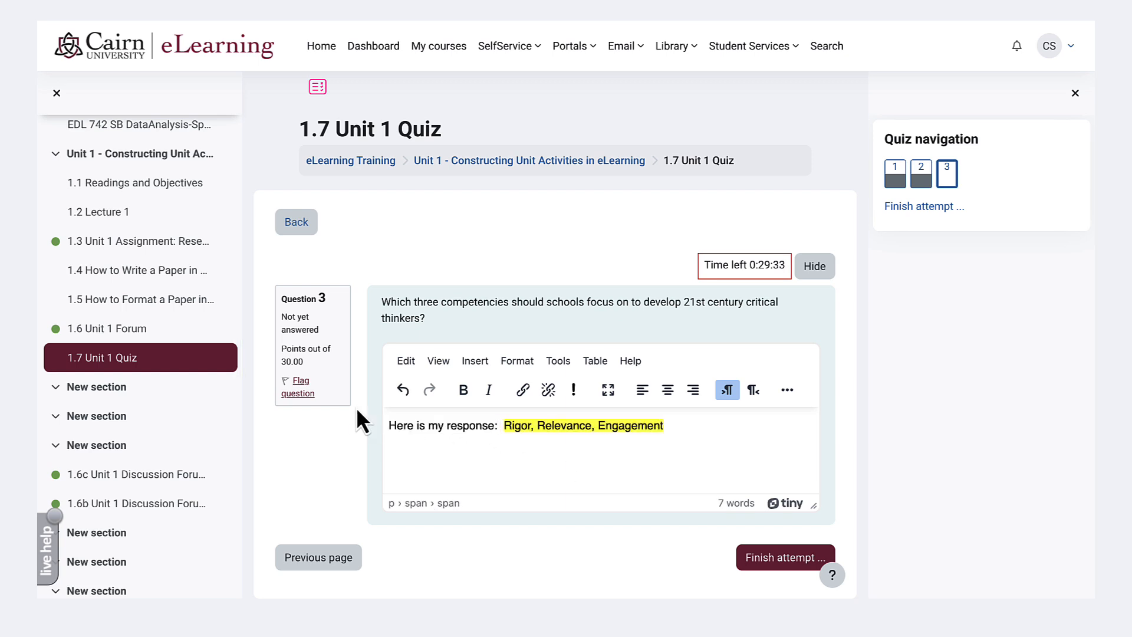
pyautogui.click(689, 426)
# - Finish the quiz attempt and submit all answers
pyautogui.click(772, 569)
pyautogui.scroll(-2, 652, 508)
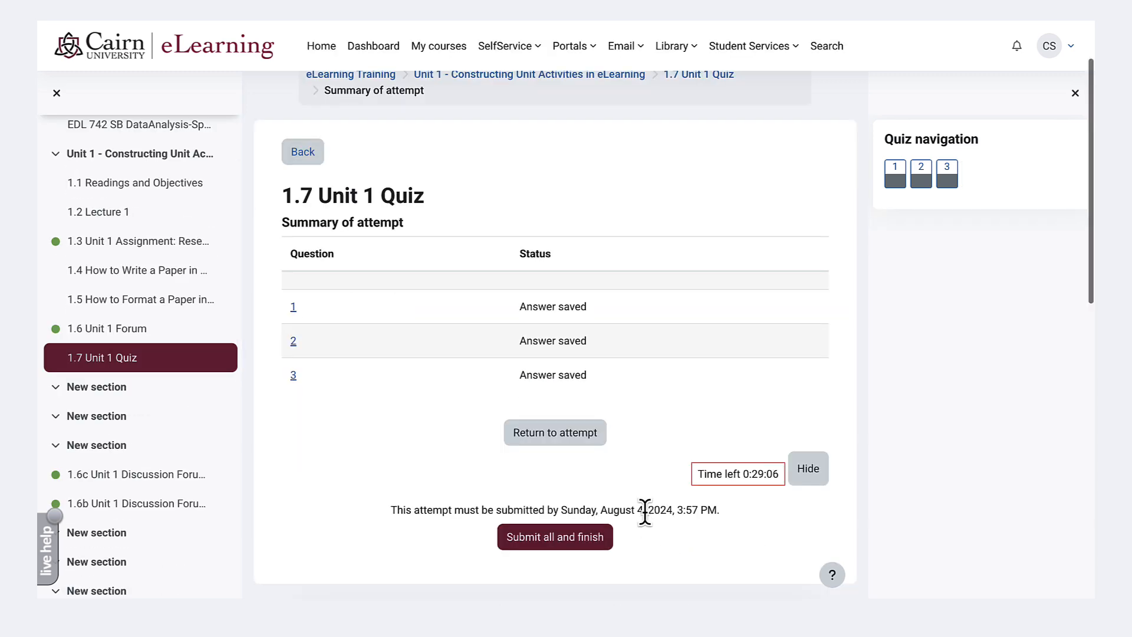
pyautogui.click(553, 554)
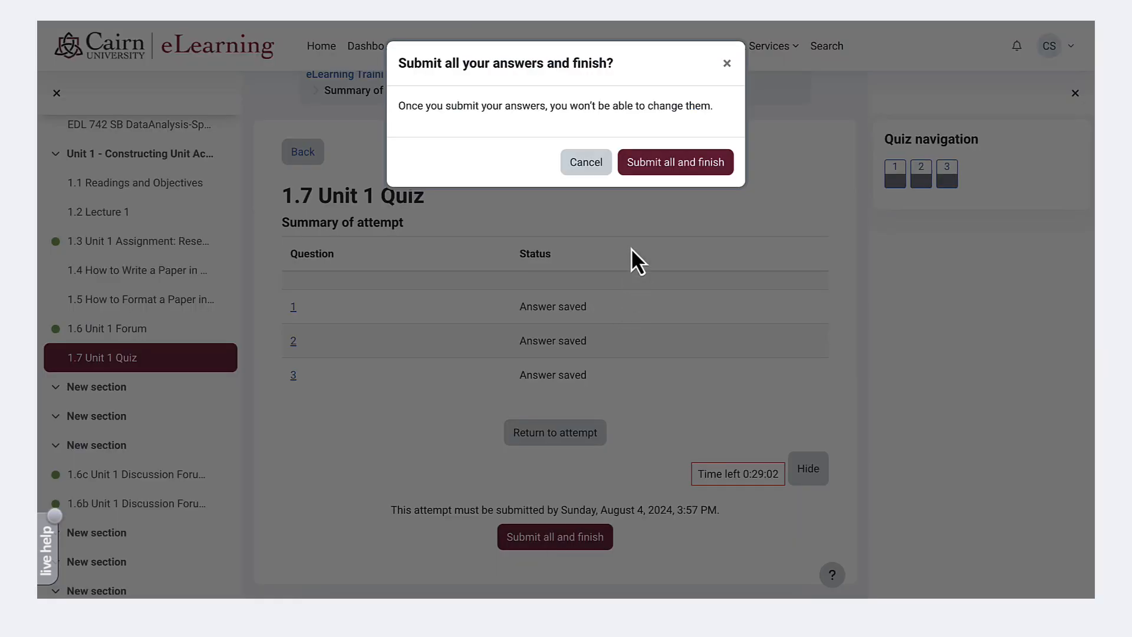
pyautogui.click(666, 167)
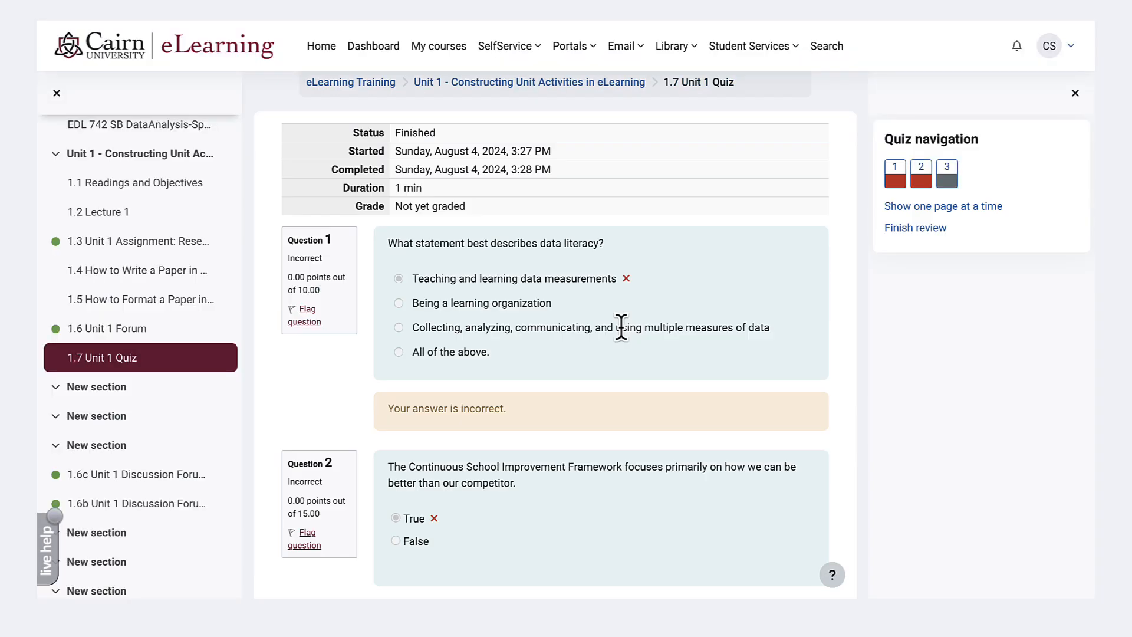
# - Open 1.7 Unit 1 Quiz from the Unit 1 page as the instructor and display its attempts report
pyautogui.scroll(2, 621, 328)
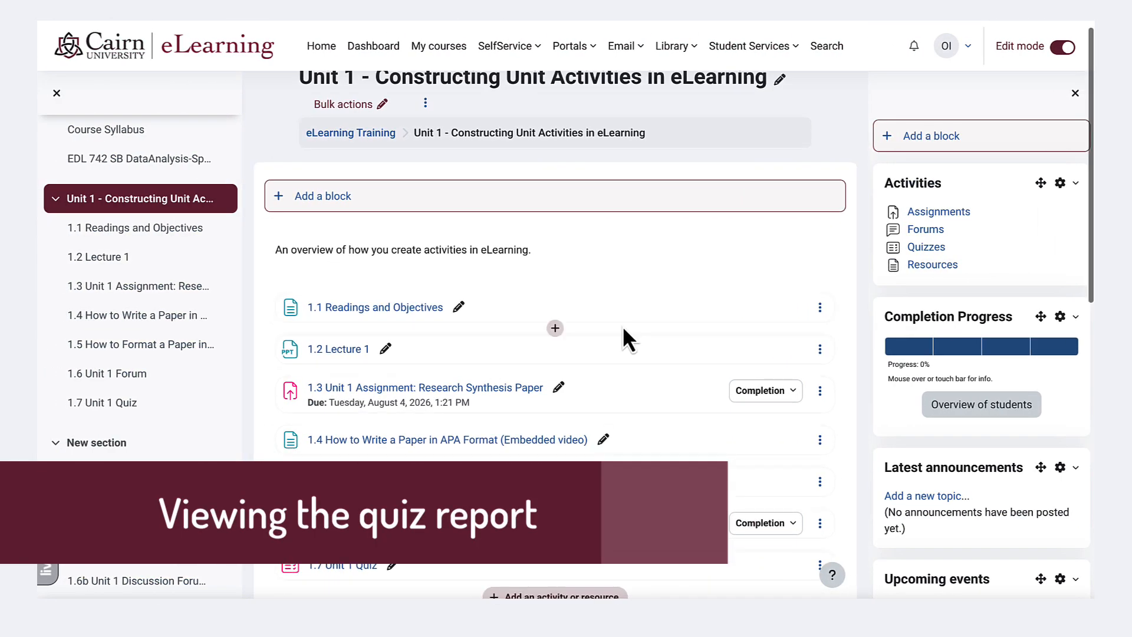
pyautogui.scroll(-1, 622, 325)
pyautogui.scroll(-1, 627, 337)
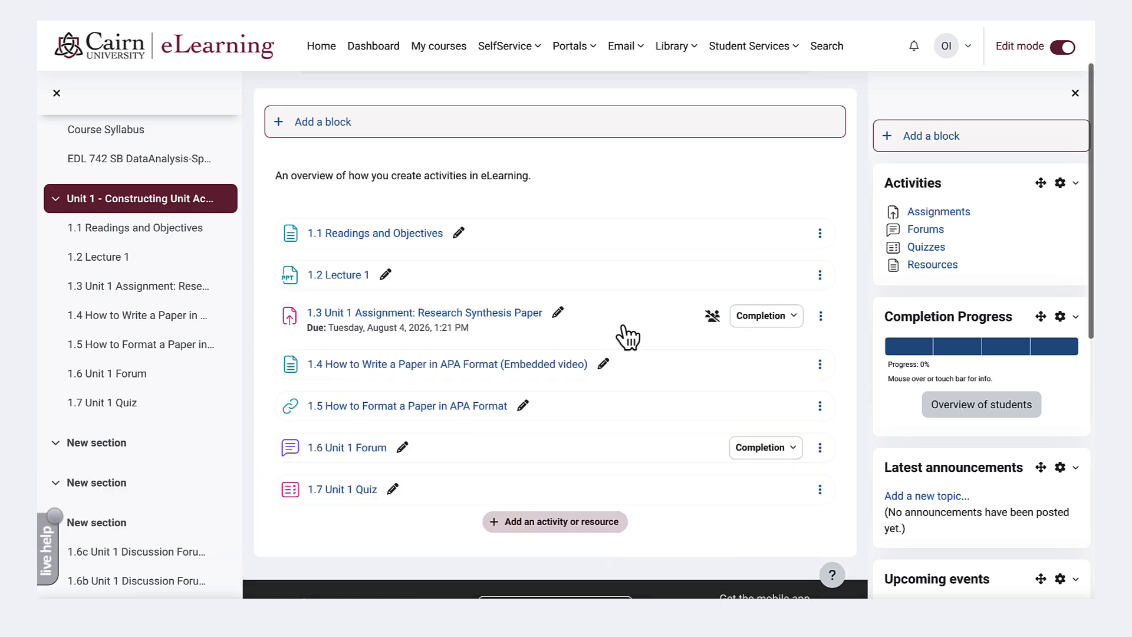
pyautogui.click(341, 494)
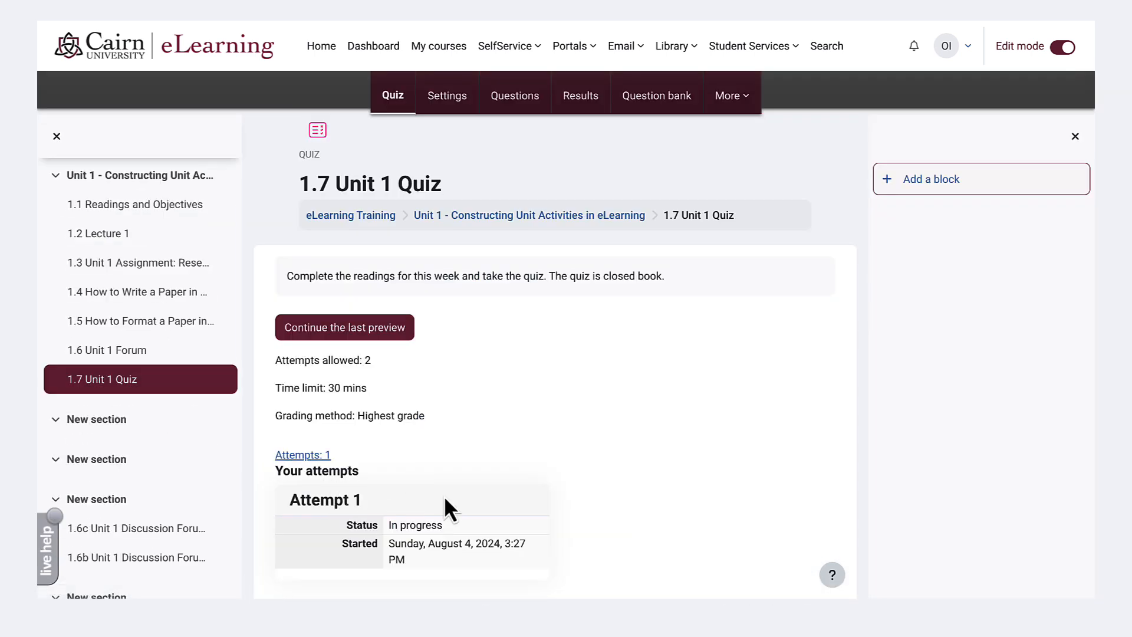
pyautogui.click(310, 456)
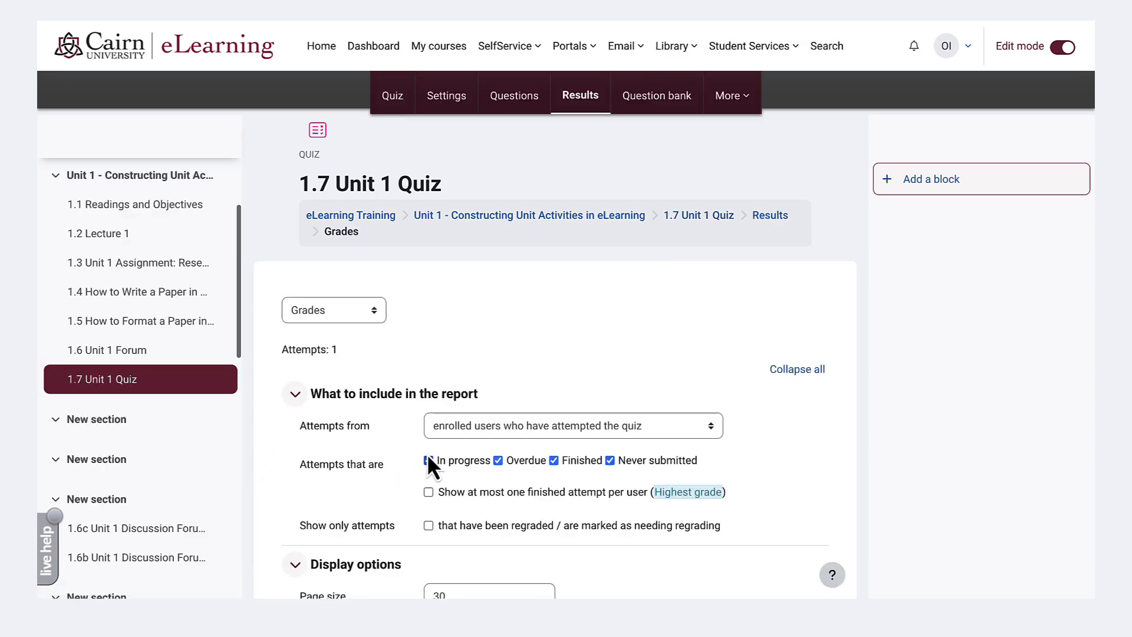
# - Examine the student's attempt in the grades report, including its status, overall grade and the results for each question
pyautogui.scroll(-1, 425, 455)
pyautogui.scroll(-10, 424, 453)
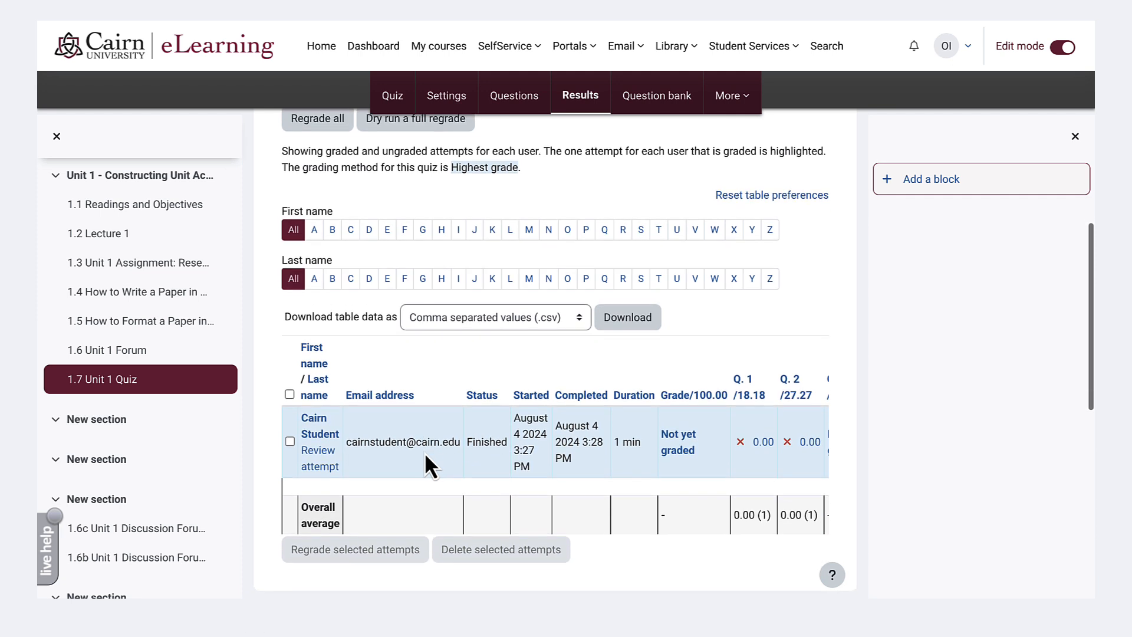
pyautogui.scroll(-1, 424, 451)
pyautogui.hscroll(1, 424, 451)
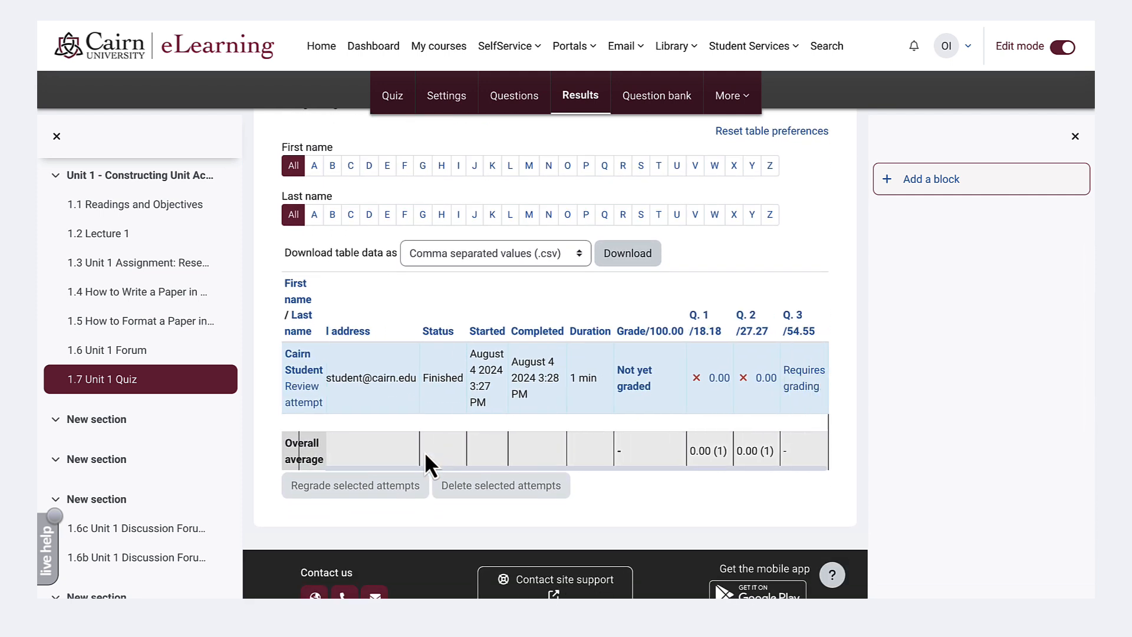
pyautogui.hscroll(-1, 424, 451)
pyautogui.scroll(1, 377, 439)
pyautogui.hscroll(-1, 377, 439)
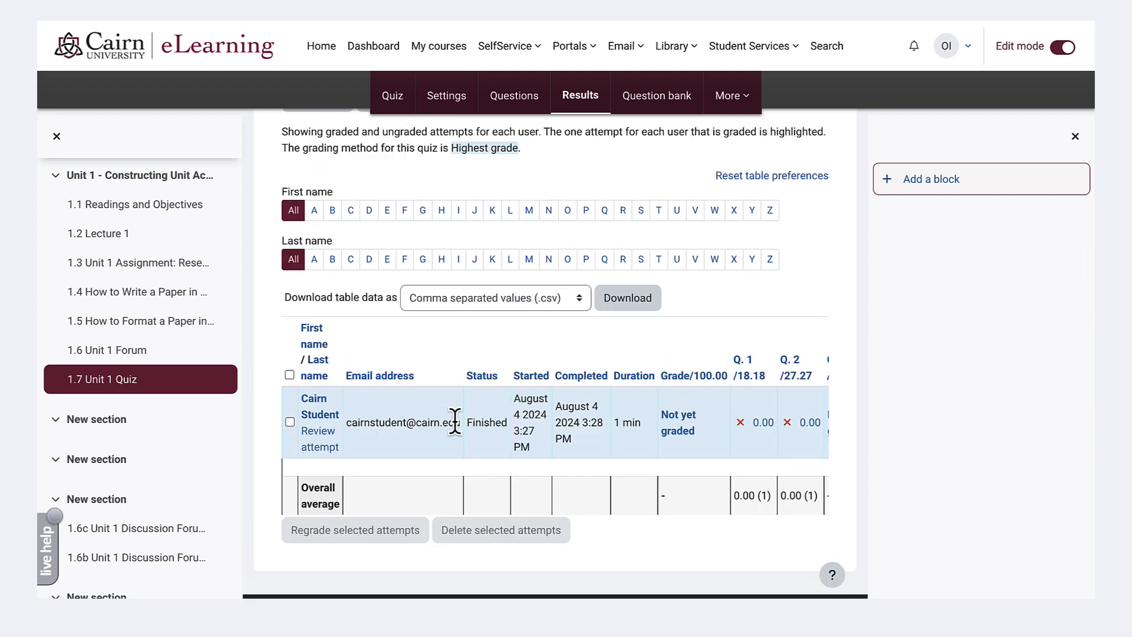